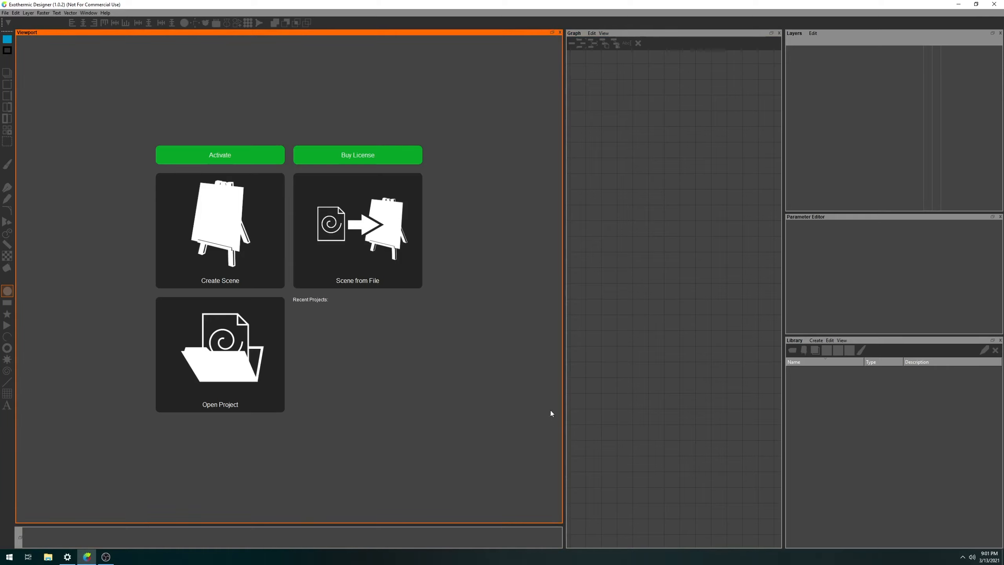
Start creating a new scene and try a canvas height of 255 px
click(244, 252)
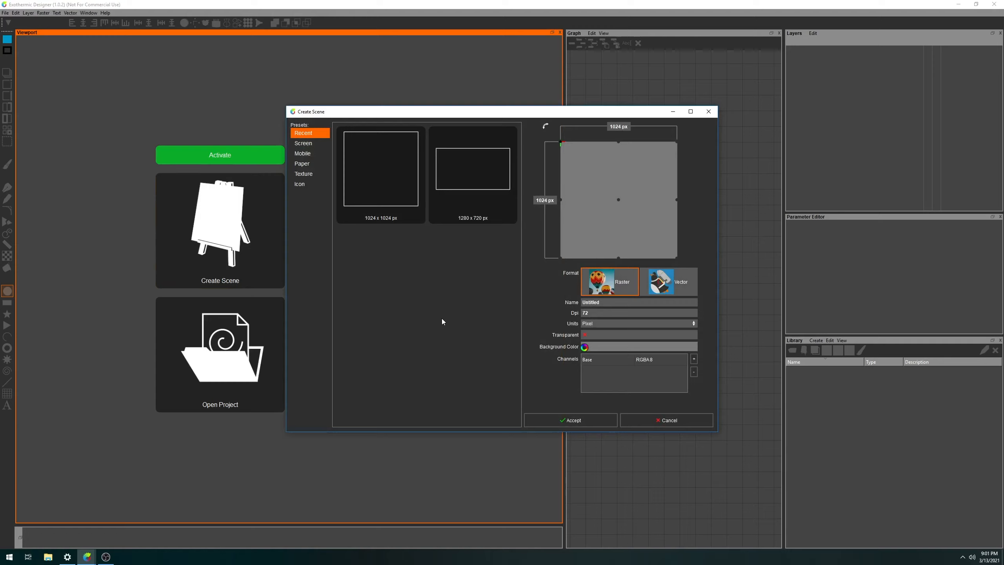
double_click(546, 200)
text(256)
key(Return)
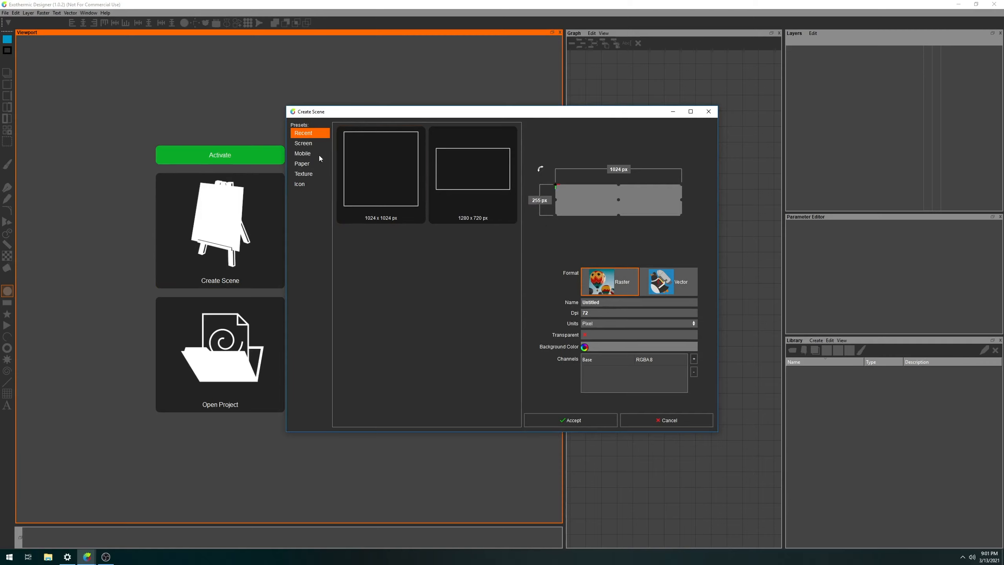
Apply the 1024 x 1024 texture preset and create the raster scene
click(309, 164)
click(303, 174)
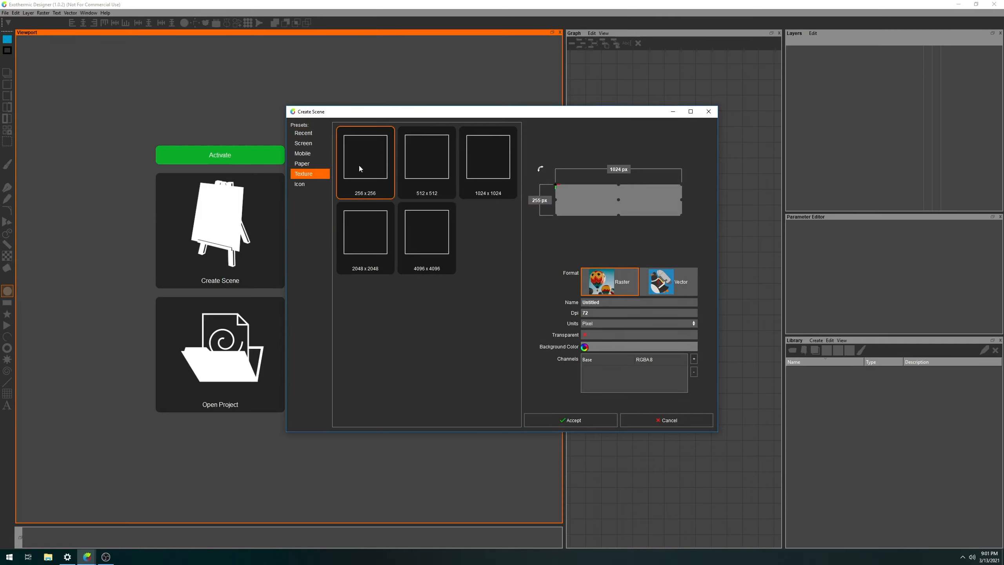
click(476, 162)
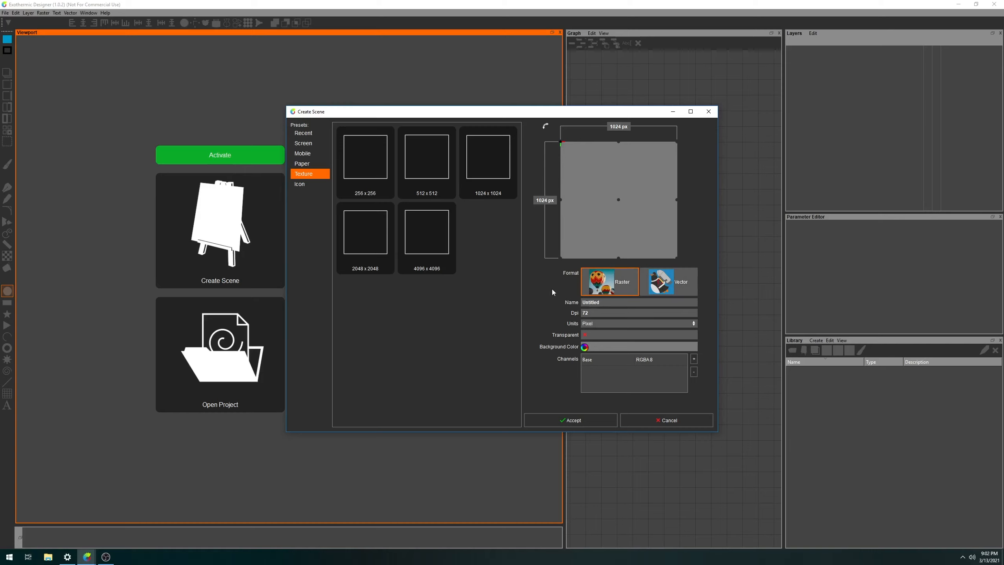
click(592, 421)
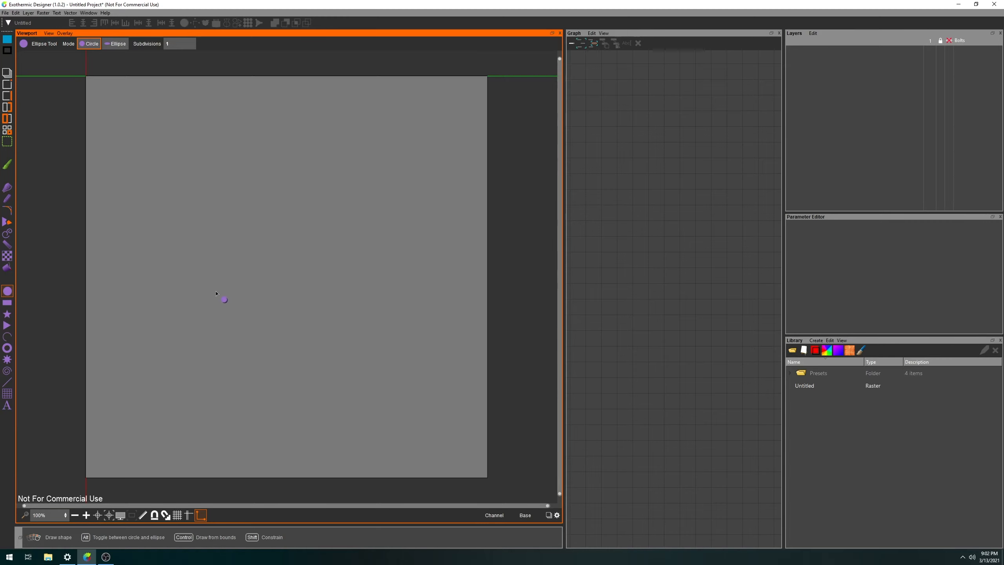
Show the grid over the canvas and hide it again
click(179, 515)
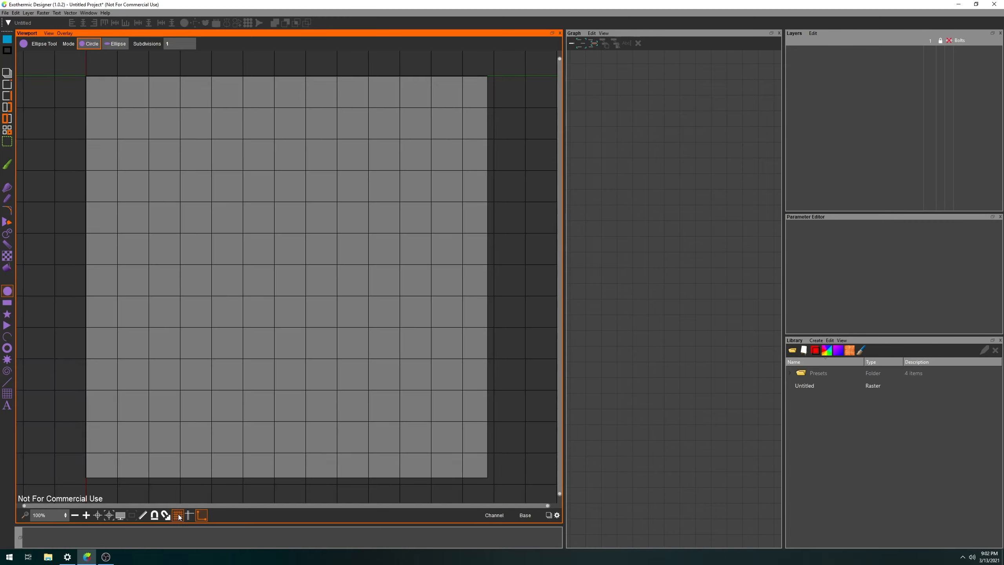
click(178, 516)
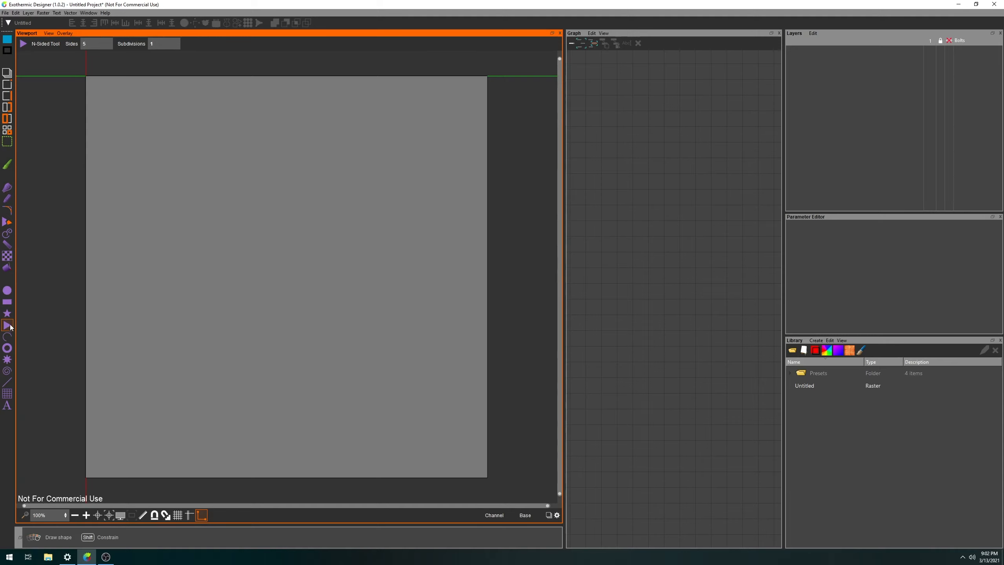
click(10, 304)
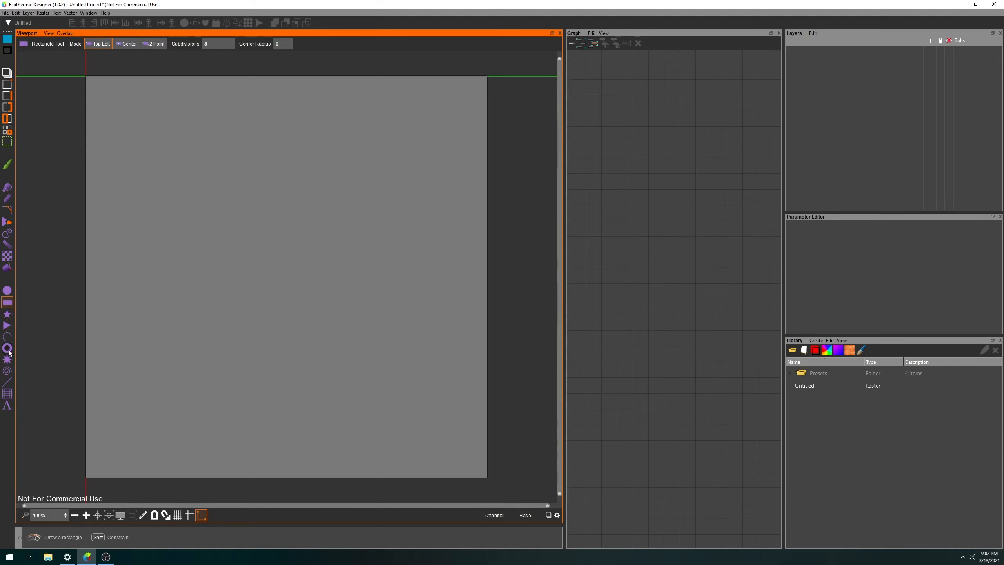
Draw a circle with a radius of about 136 px in the upper-left part of the canvas, centred near 325, 320 px
click(8, 293)
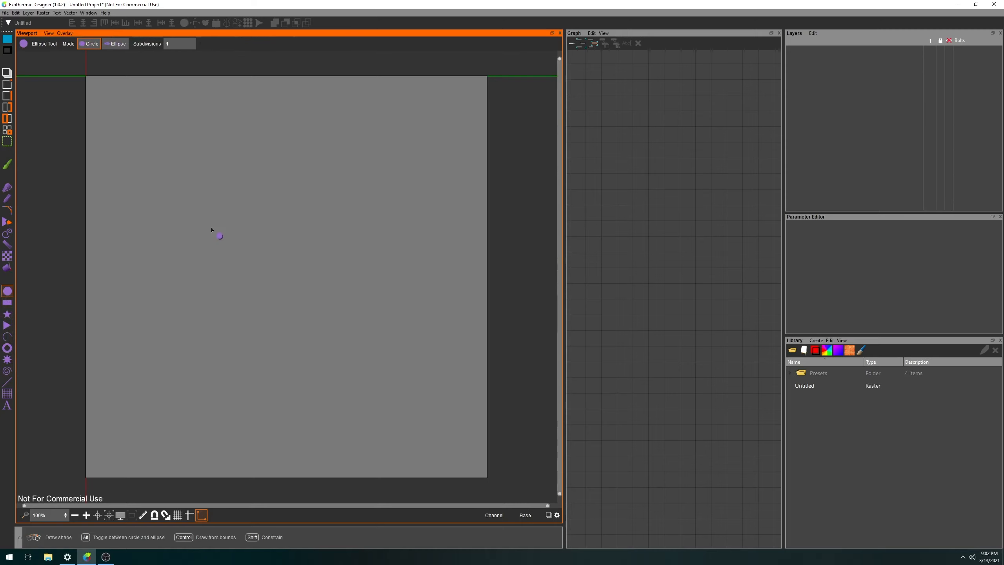
drag(214, 204, 262, 226)
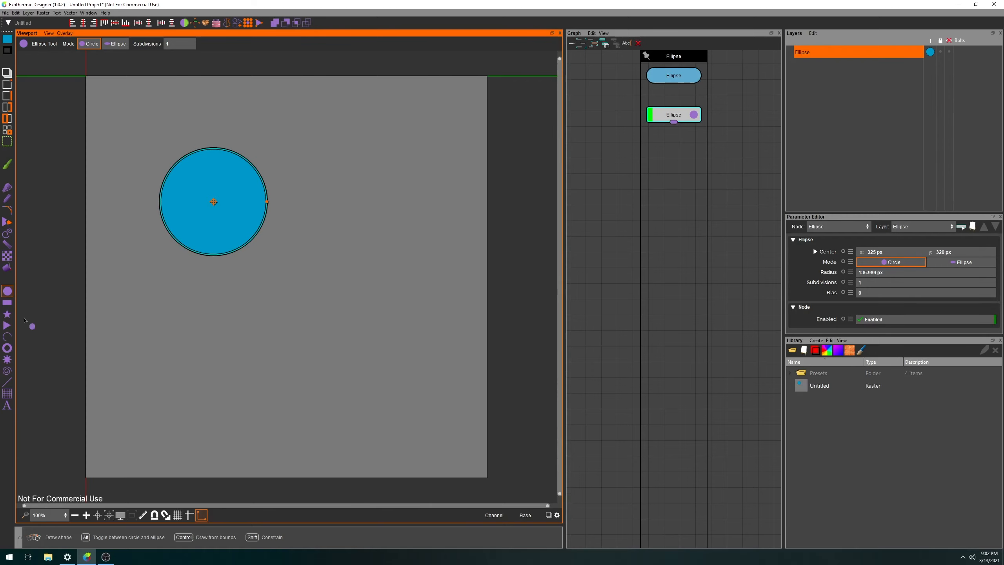
Draw an eight-pointed star below and right of the circle, with radii of about 83 px and 137 px
click(8, 315)
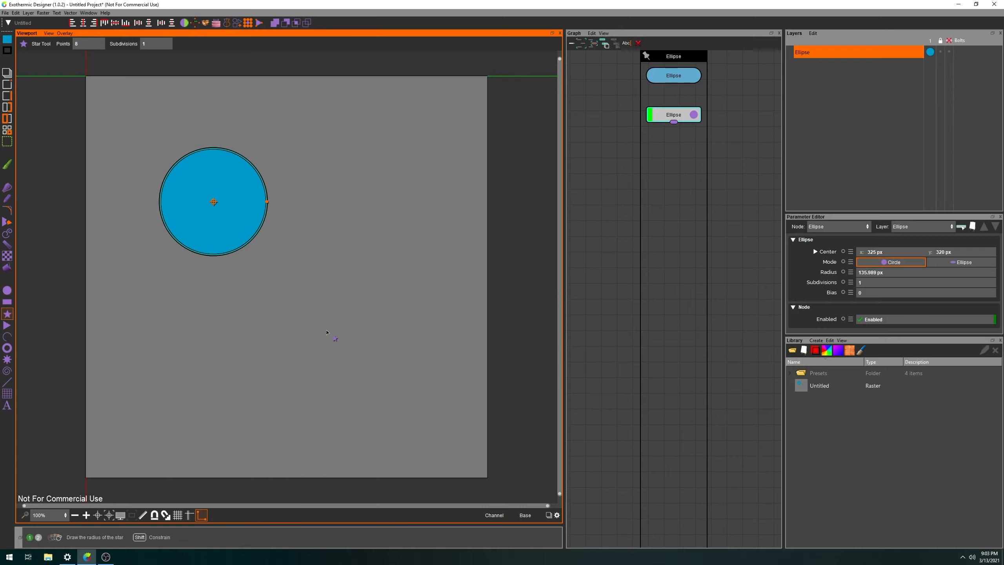
drag(327, 332, 357, 345)
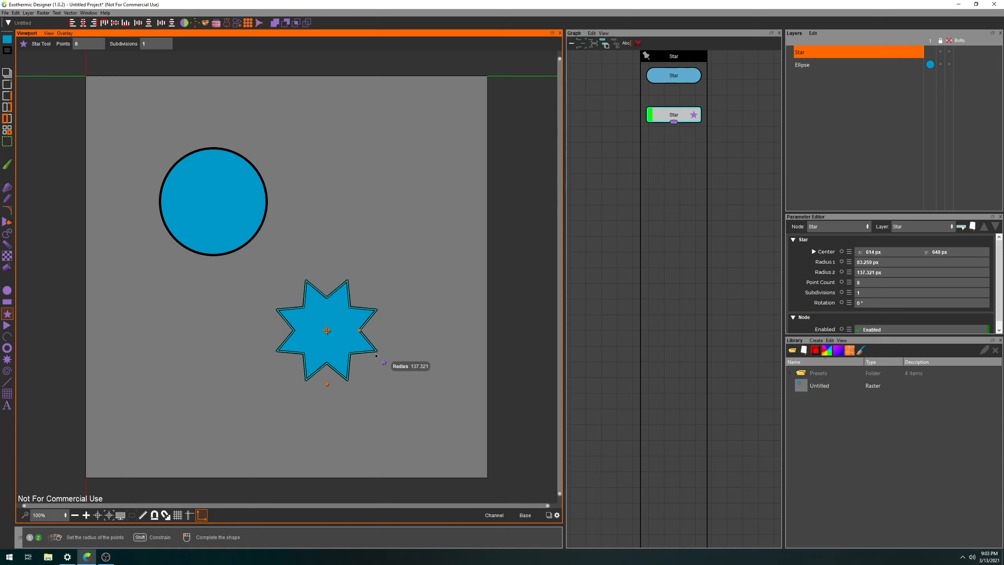
click(375, 355)
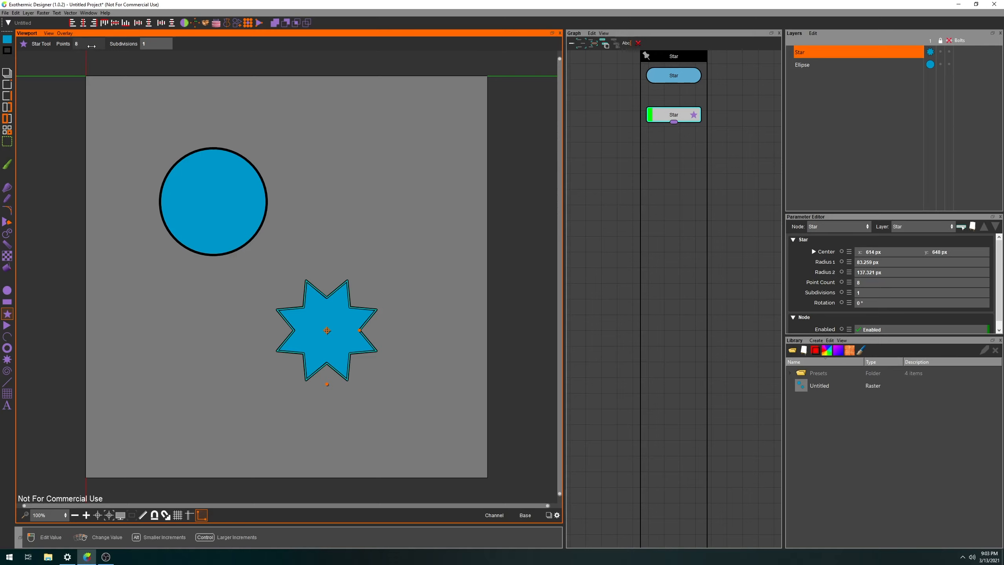
Set the star's number of points to 5
mouse_move(81, 44)
mouse_down()
mouse_move(101, 43)
mouse_move(69, 44)
mouse_move(89, 43)
mouse_up()
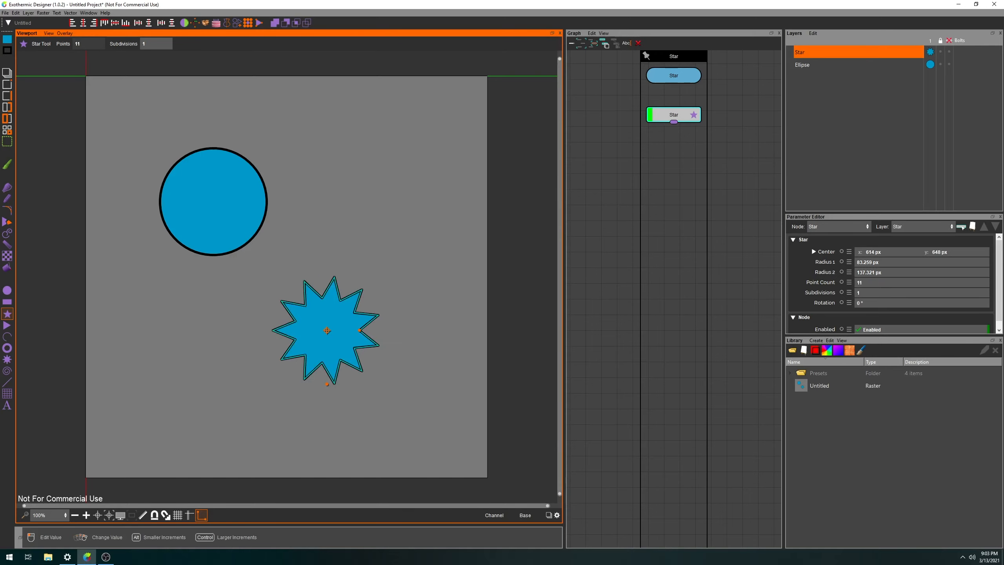
click(92, 44)
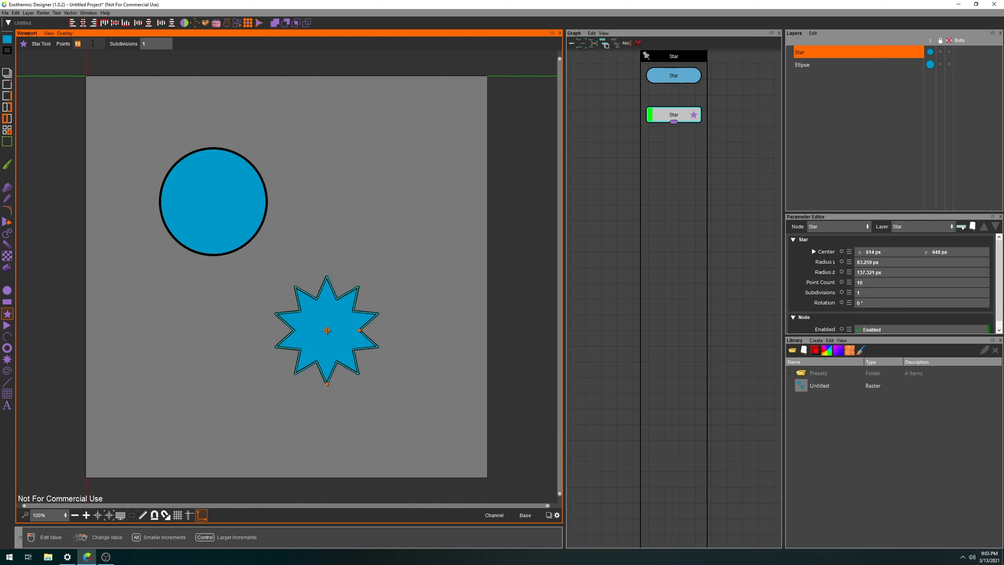
text(5)
key(Return)
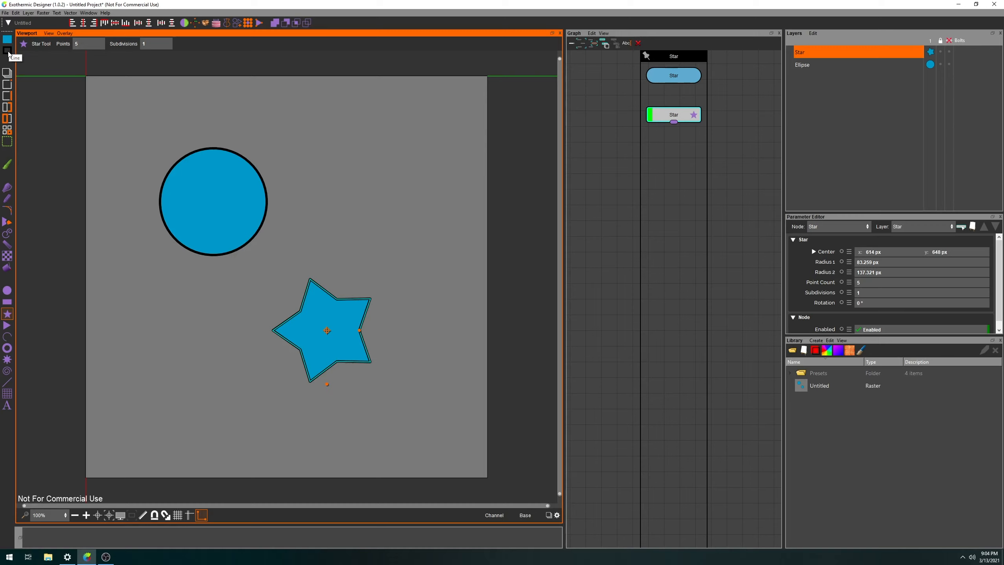
Fill the star with the green gradient swatch and thicken its black outline
click(8, 41)
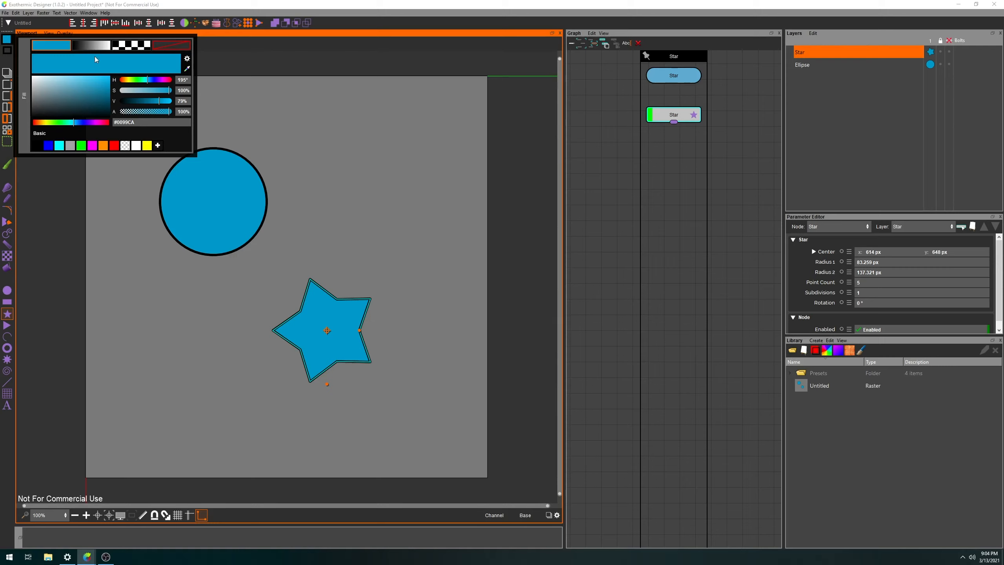
click(87, 47)
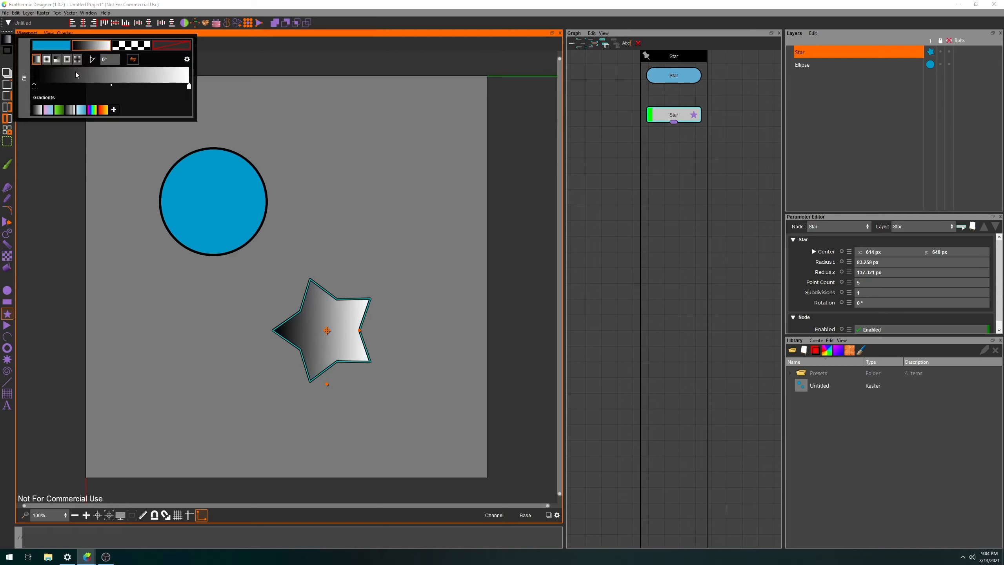
click(60, 110)
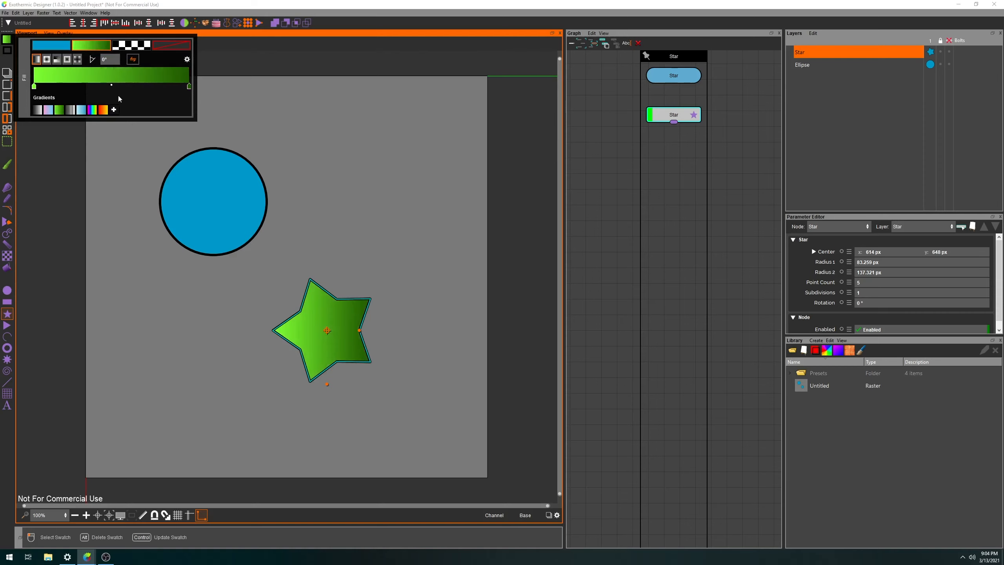
click(11, 53)
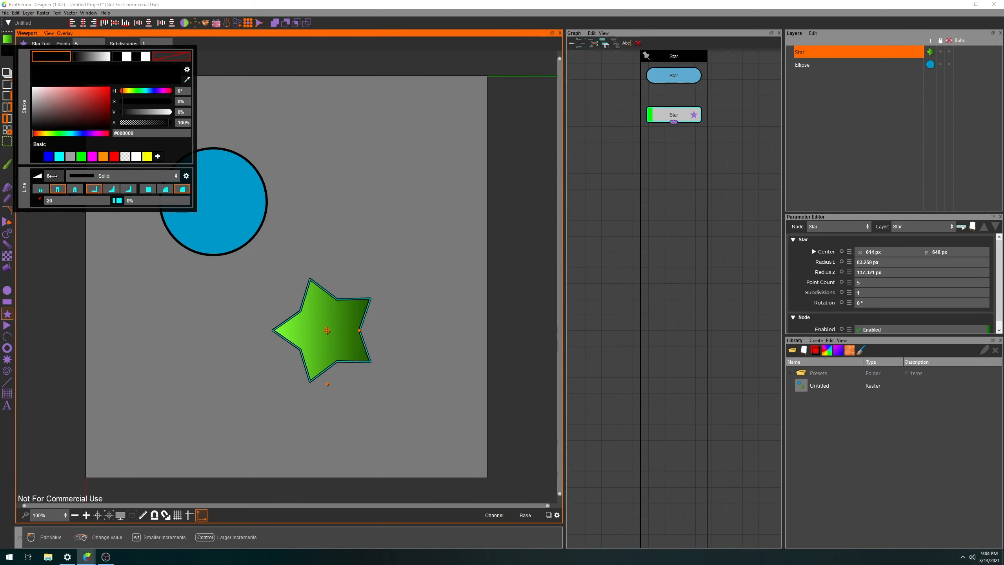
drag(52, 176, 67, 176)
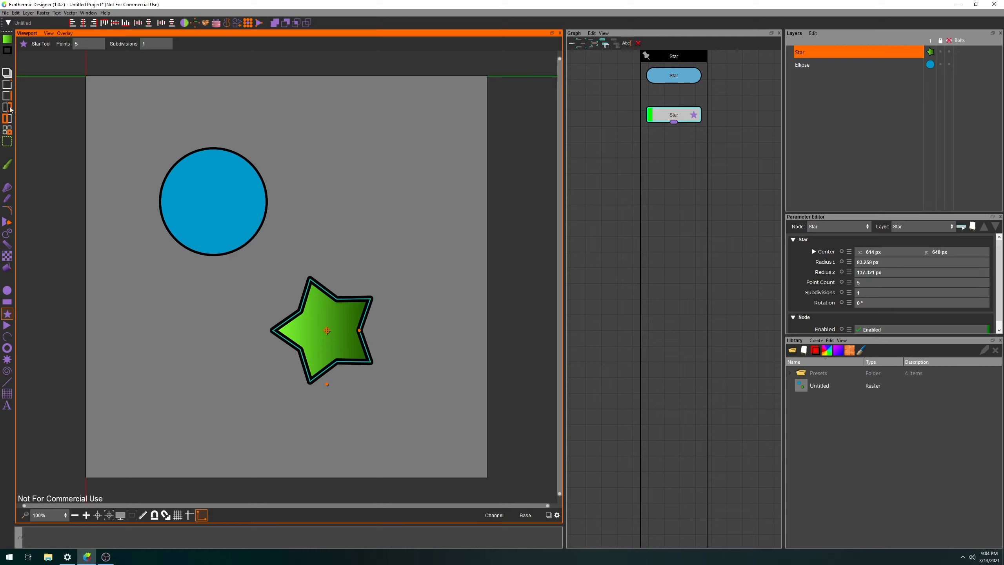
Move the blue circle layer a short distance right and slightly down with the Layer tool
click(8, 73)
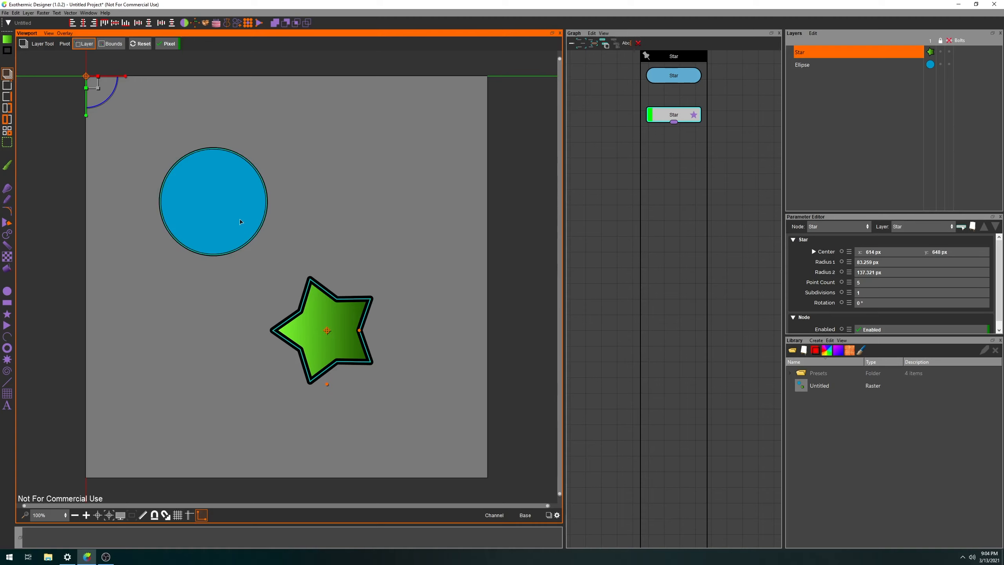
drag(239, 213, 275, 225)
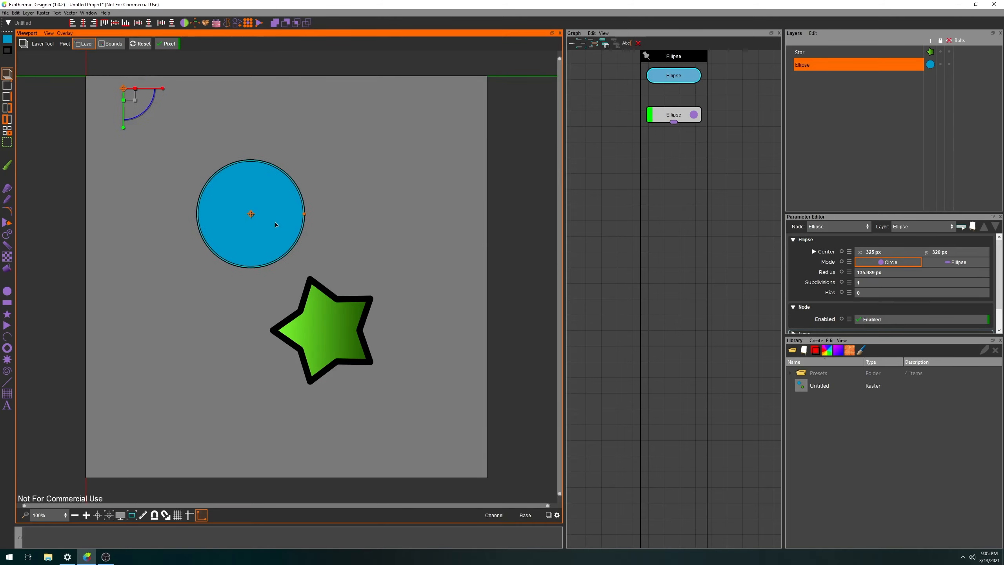
Select the circle's top and left points with Move Points to examine its curve handles
click(7, 85)
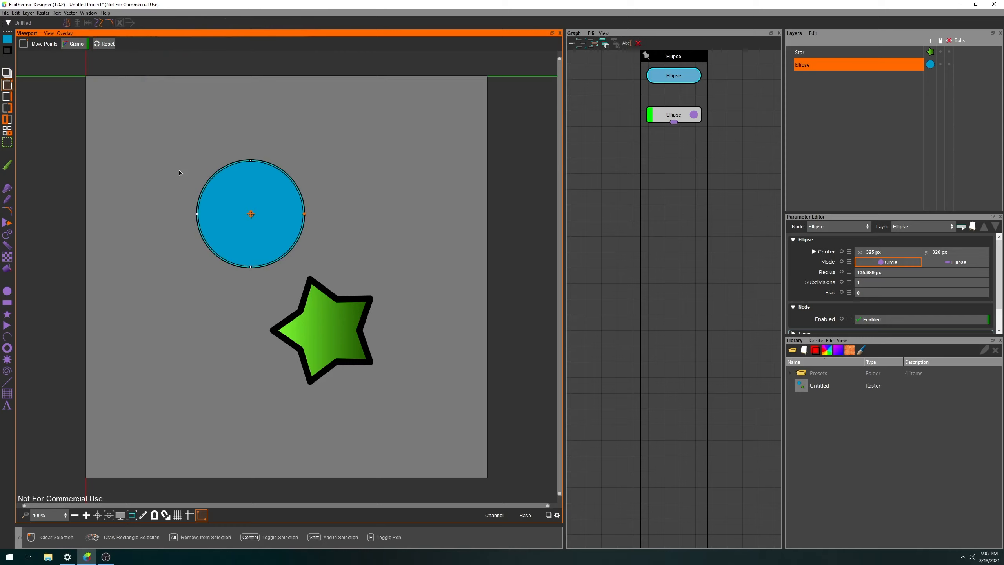
click(250, 160)
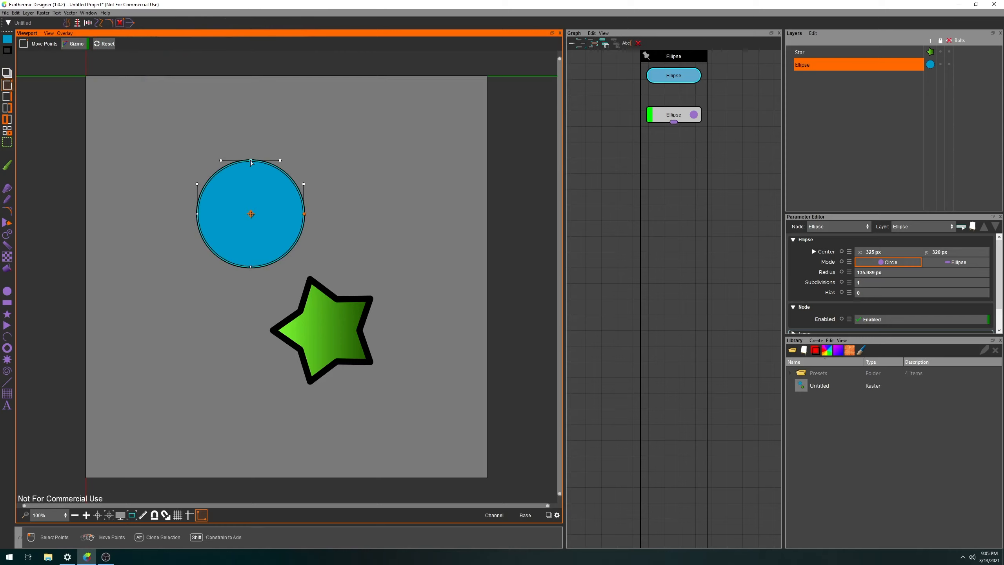
click(198, 214)
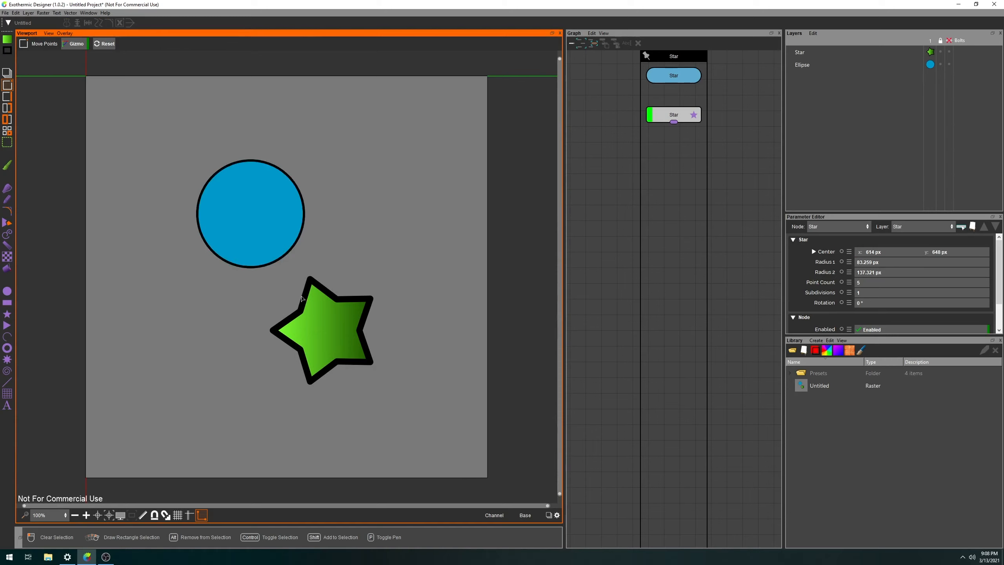
Select the points at the star's left tip, shift them down 14 px and rotate them by about -29°
click(319, 313)
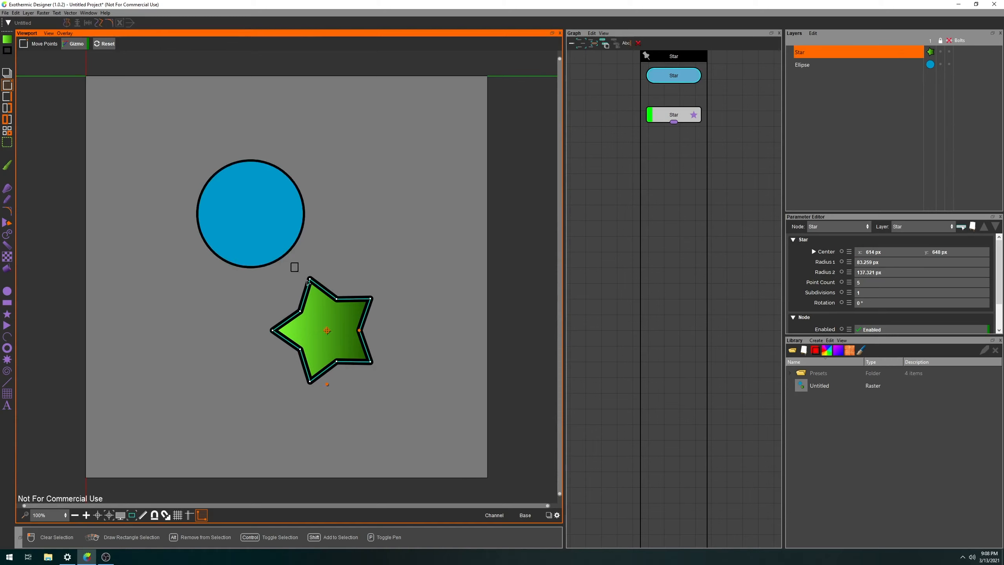
drag(293, 265, 348, 314)
drag(256, 297, 319, 372)
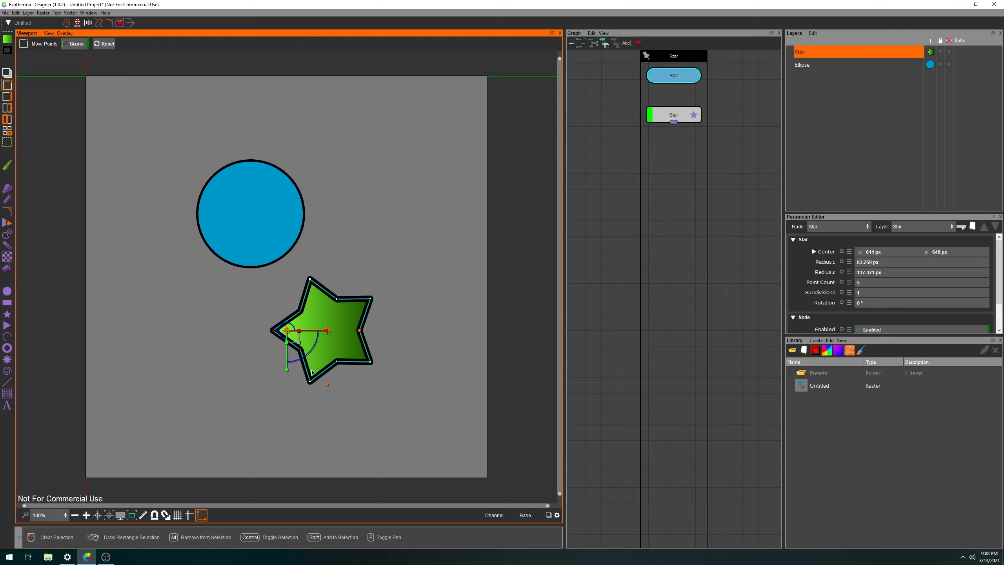
drag(288, 370, 308, 317)
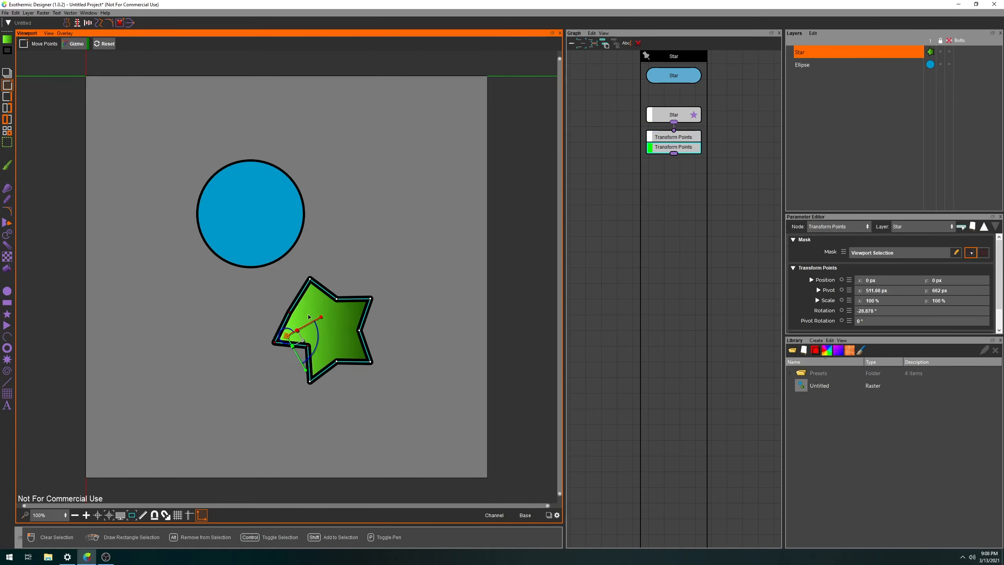
click(75, 44)
click(76, 45)
Move the star's upper right-hand span by about -9 px horizontally and 18 px vertically using Move Spans, and clear the selection
click(8, 97)
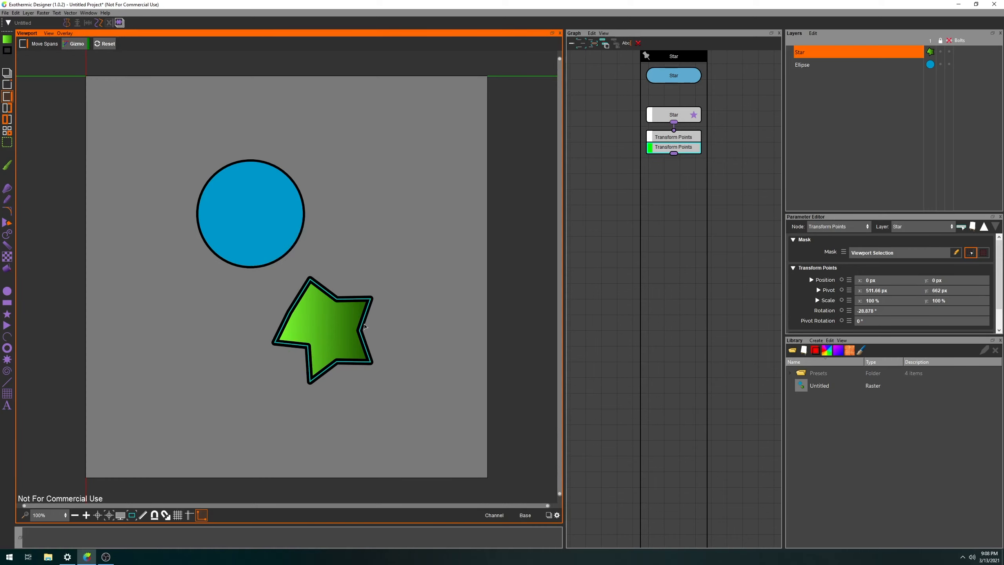
mouse_move(364, 323)
mouse_down()
mouse_move(409, 332)
mouse_move(361, 328)
mouse_up()
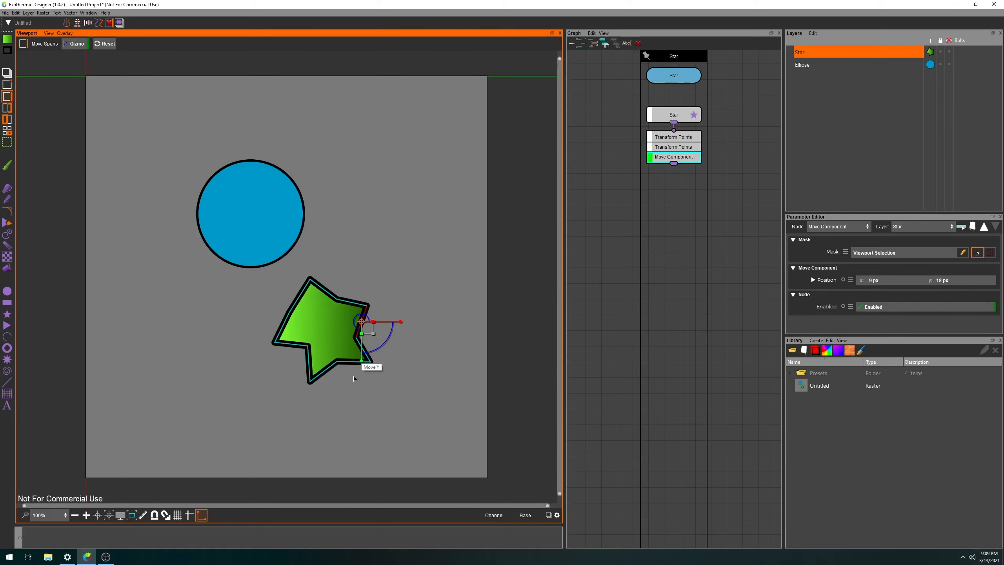
click(338, 426)
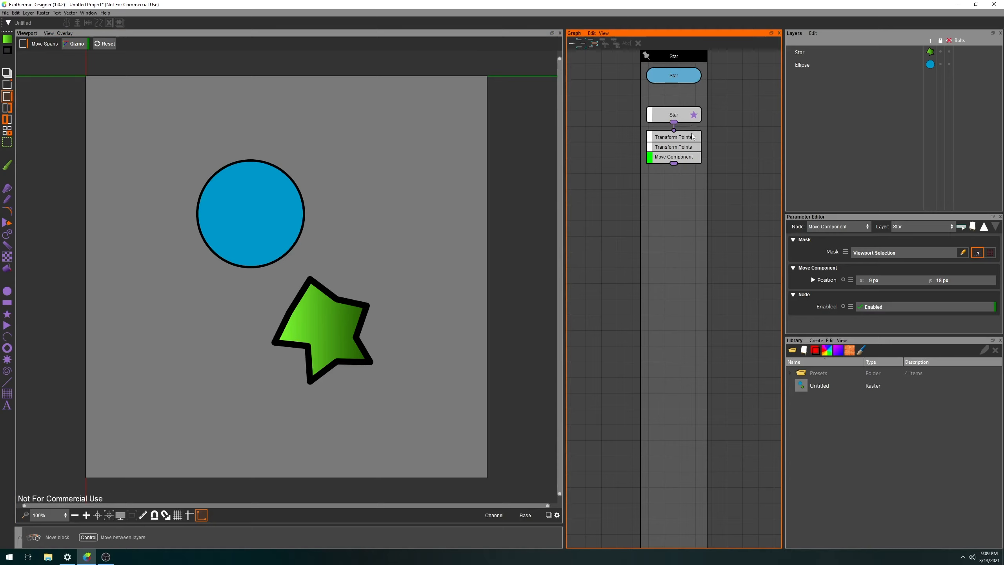
Examine the star's Move Component and first Transform Points nodes in the graph
click(697, 160)
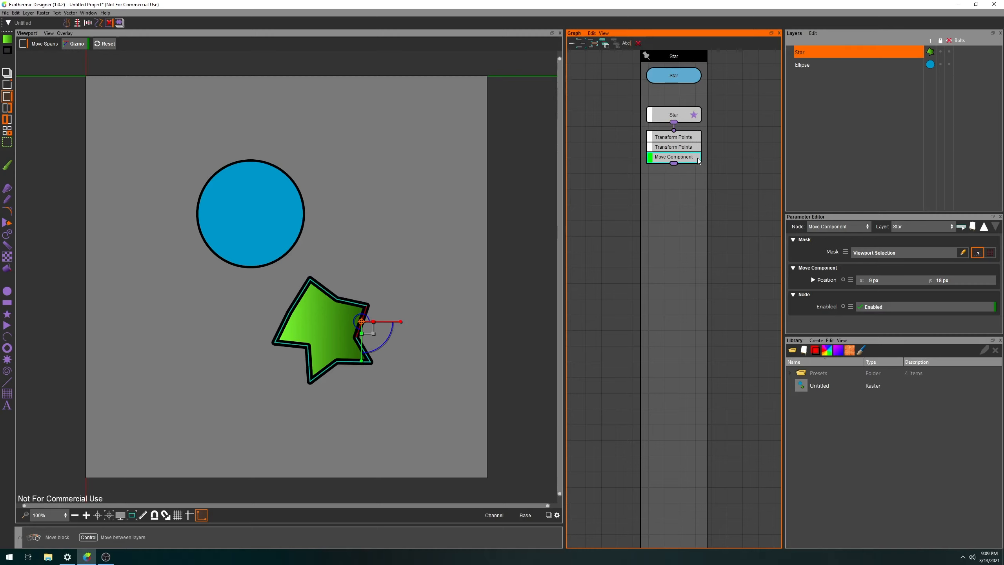
click(696, 141)
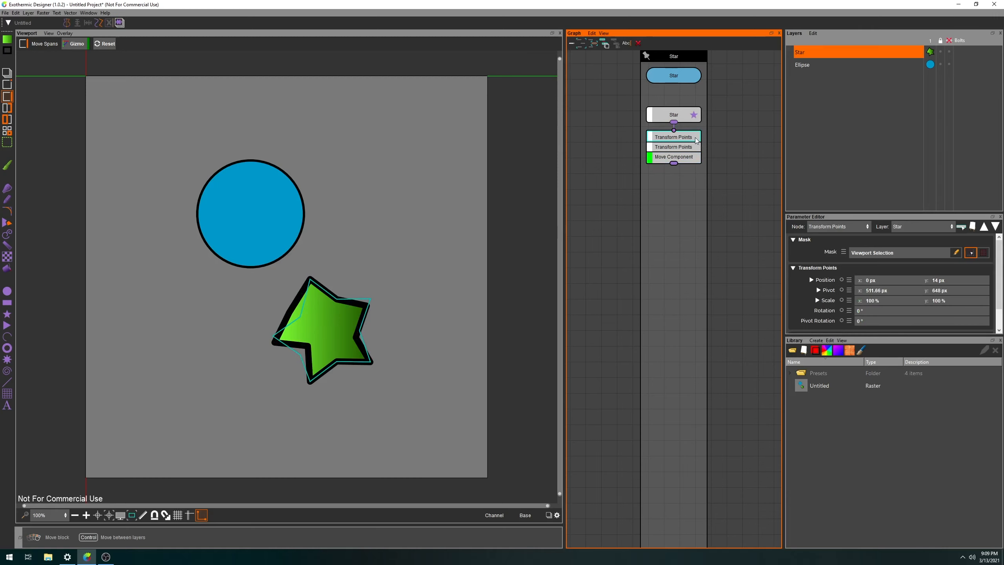
click(711, 154)
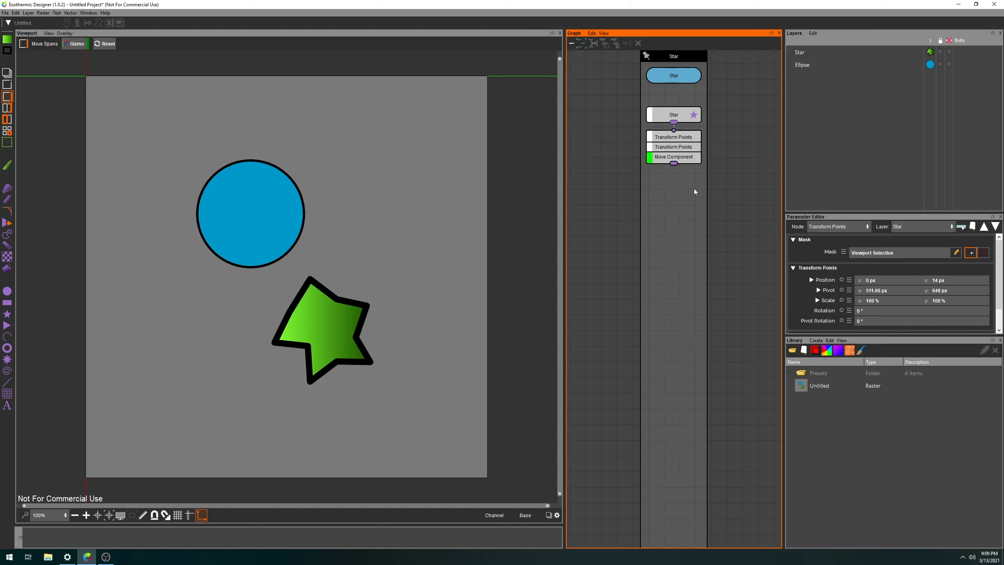
Examine the parameters of the star's Move Component node, its layer node and its base Star node in the graph
click(696, 162)
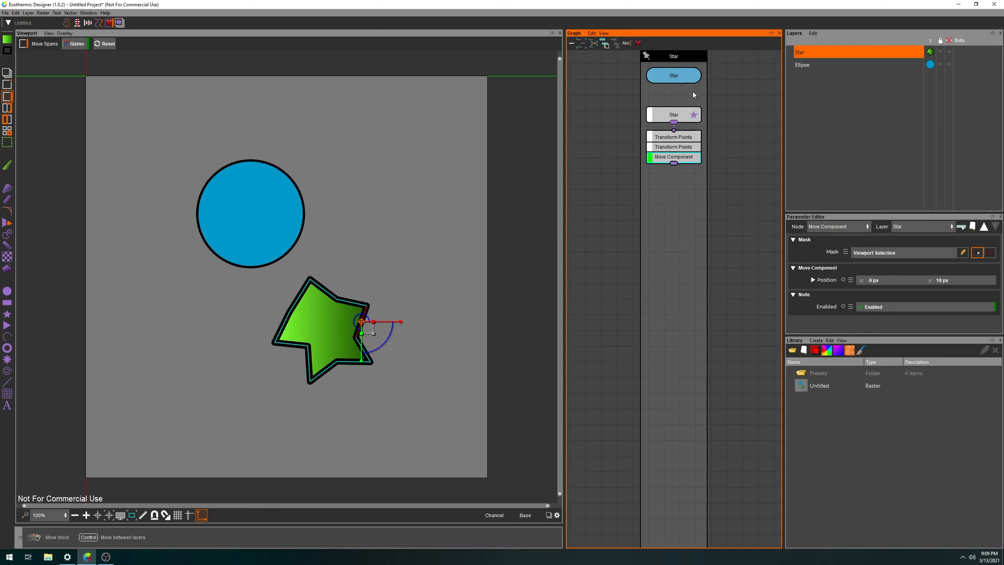
click(686, 81)
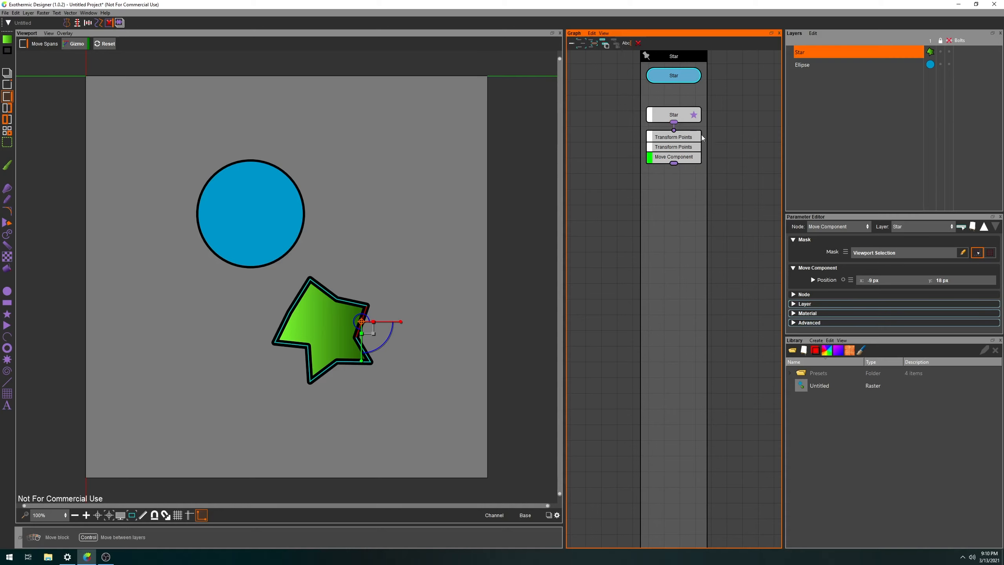
click(694, 116)
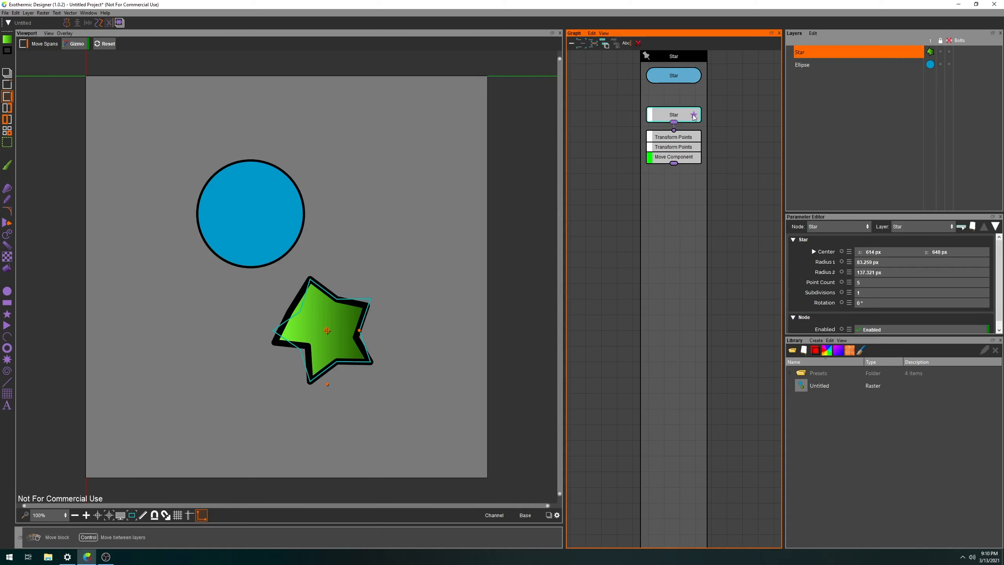
Preview the star at each stage of its graph, from the base Star node through both Transform Points nodes to Move Component
click(651, 116)
click(651, 137)
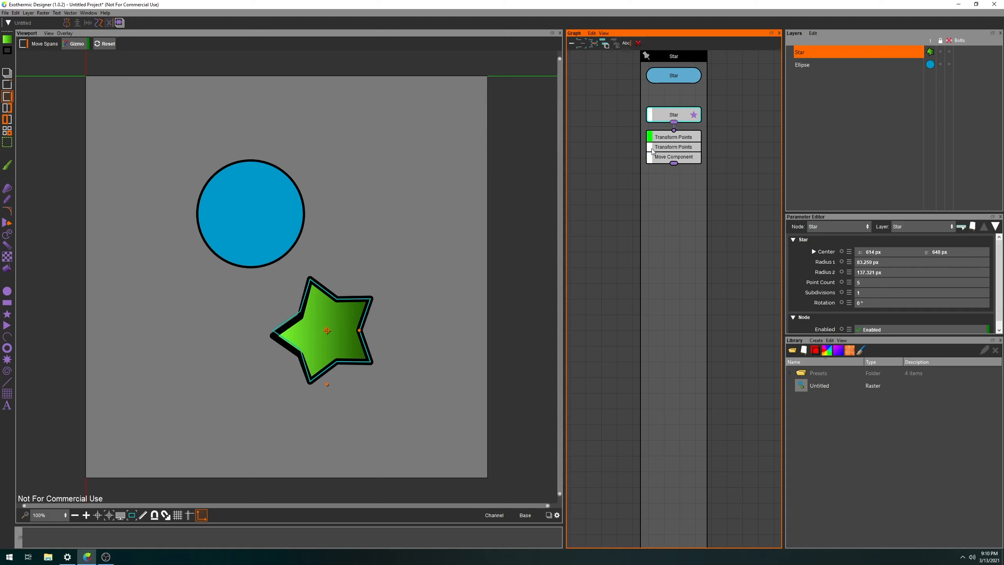
click(651, 147)
click(651, 157)
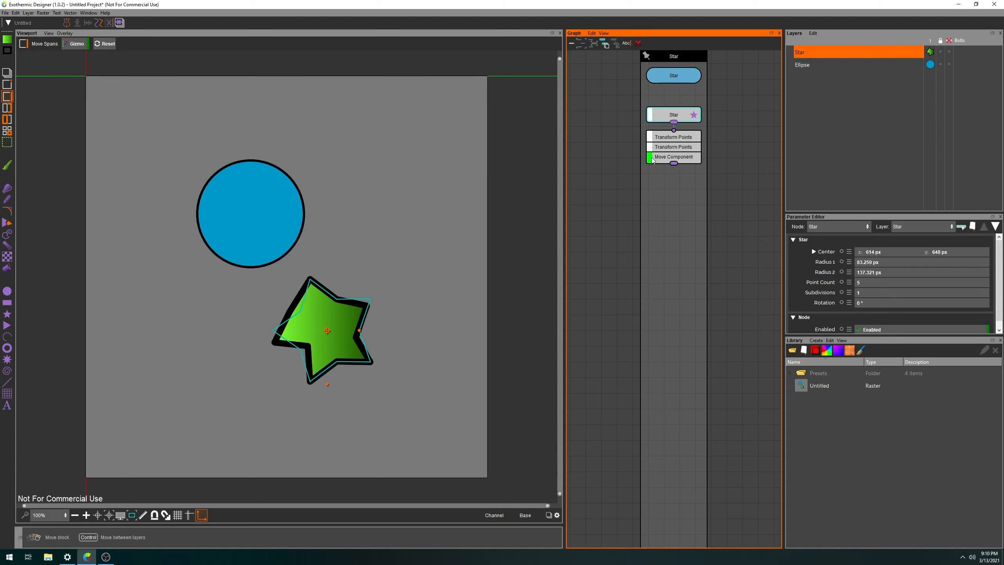
Inspect the parameters and shape outlines of the Move Component node and both Transform Points nodes
click(697, 161)
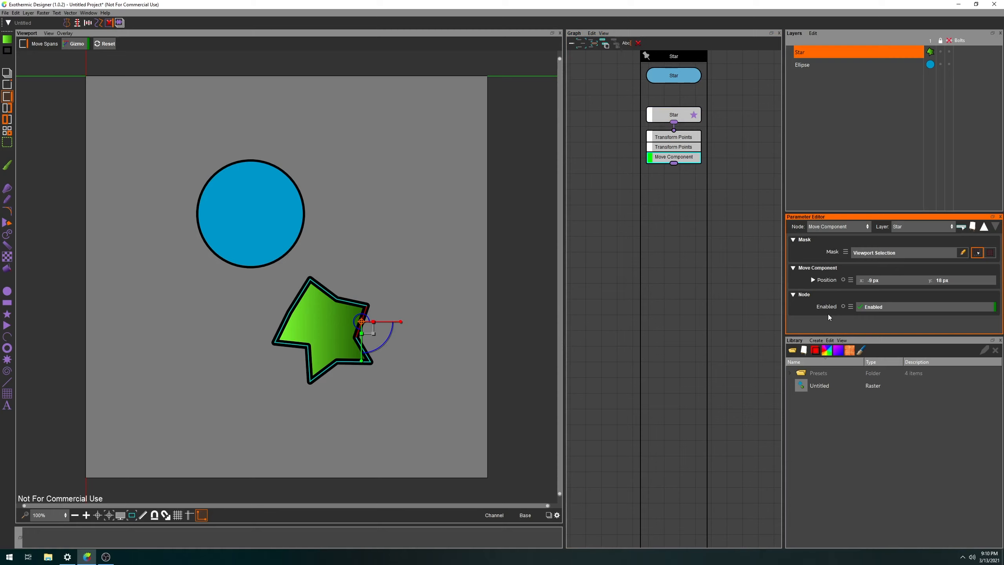
click(687, 137)
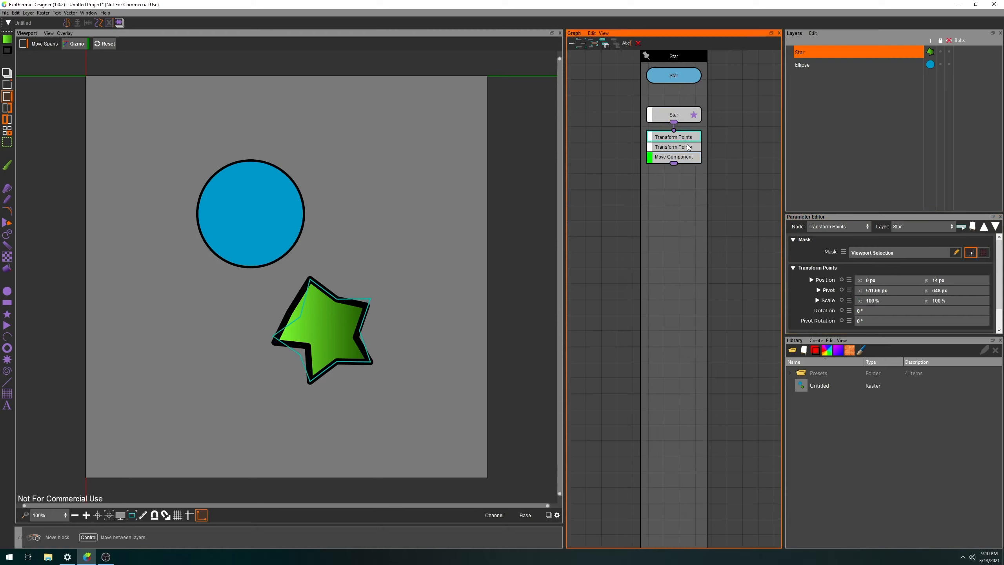
click(688, 147)
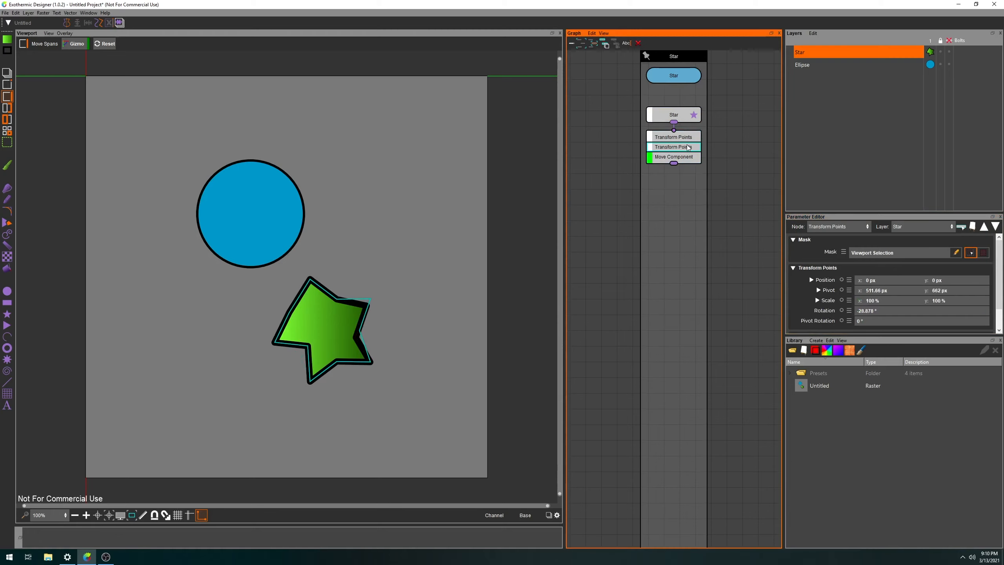
Enlarge the Parameter Editor and set the star's Radius 1 to 81.259 px, Radius 2 to 156.321 px and rotation to -3°
click(695, 114)
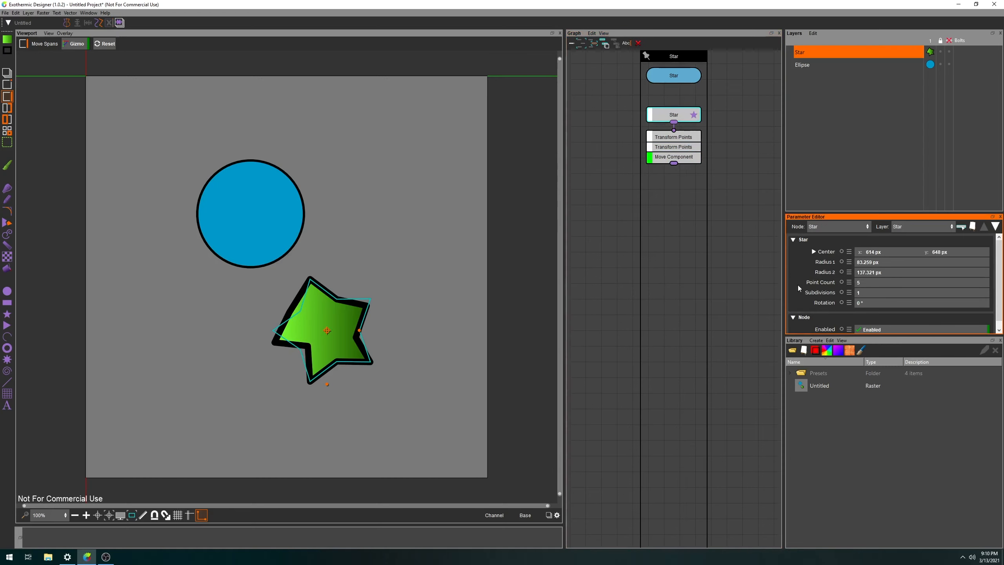
drag(845, 335, 853, 412)
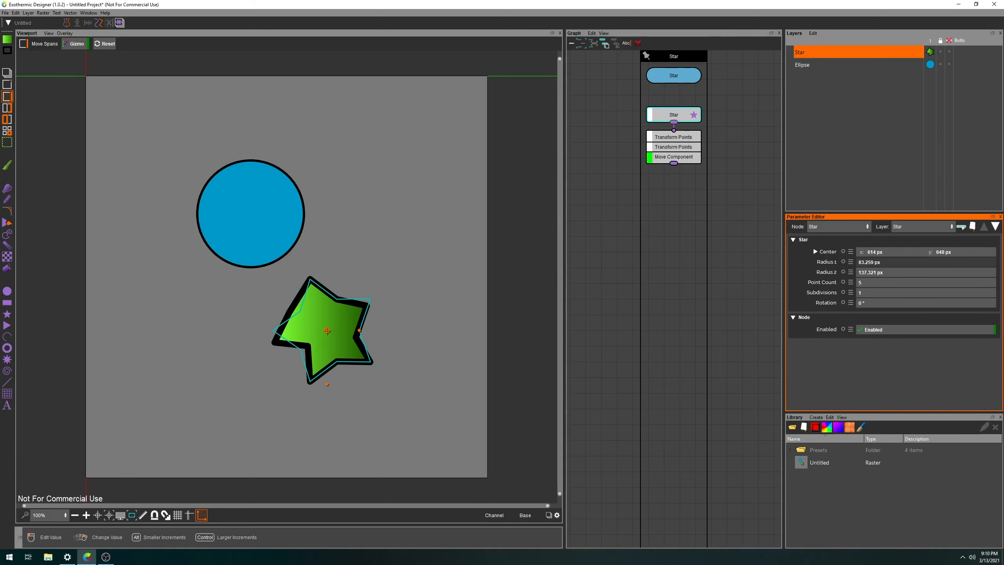
mouse_move(877, 263)
mouse_down()
mouse_move(891, 263)
mouse_move(868, 262)
mouse_move(894, 273)
mouse_up()
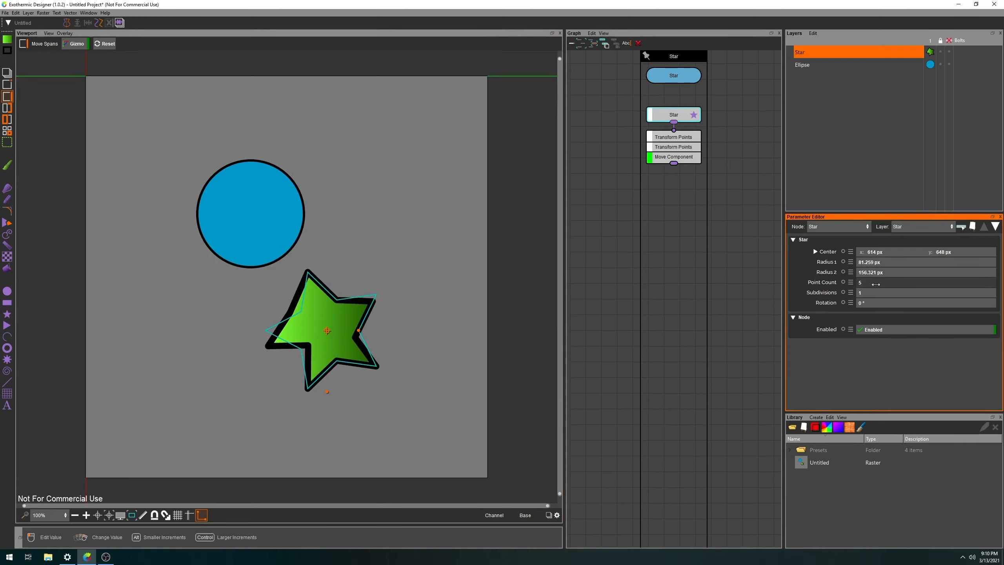
drag(876, 302, 881, 301)
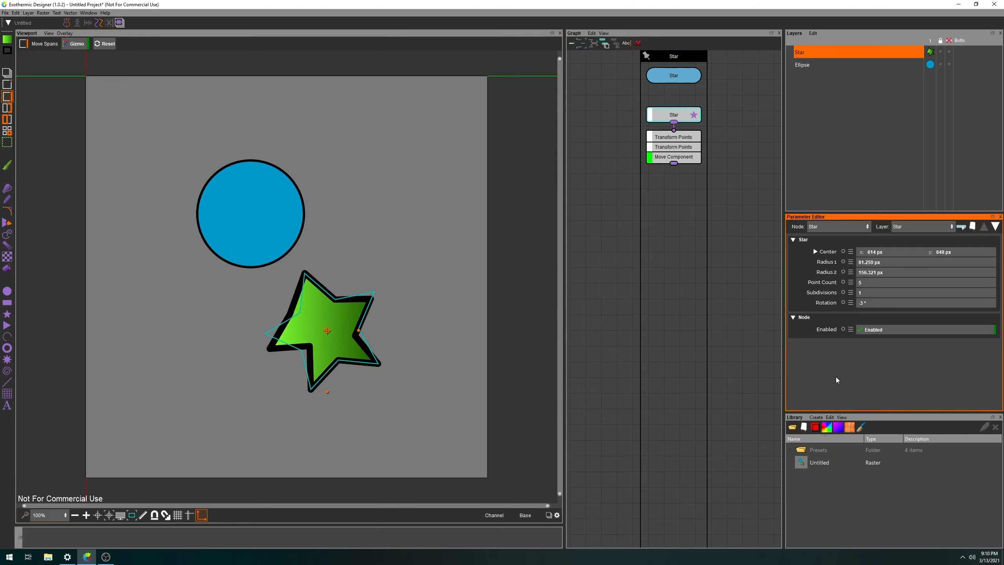
Delete both Transform Points nodes from the star's graph
click(693, 148)
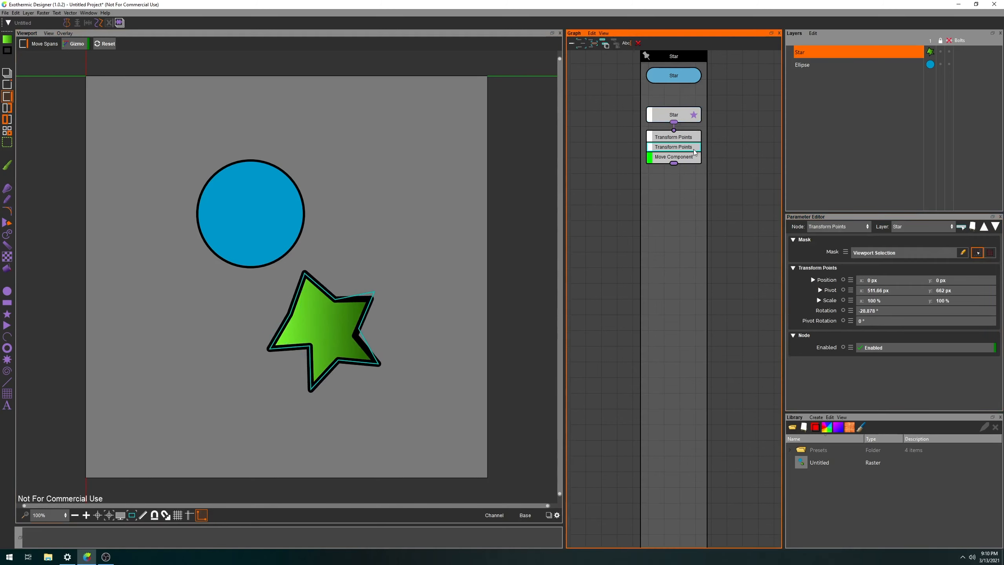
key(Delete)
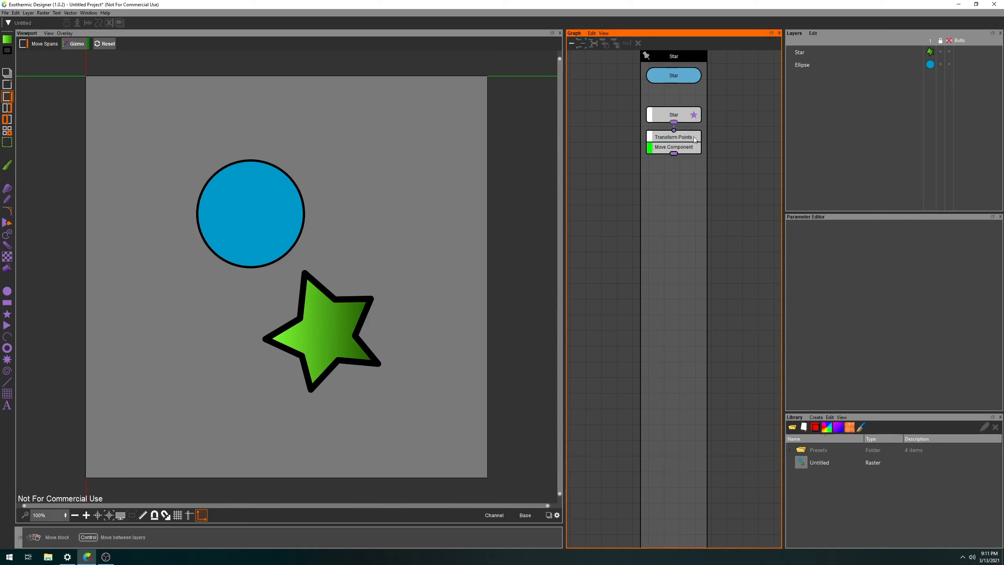
click(696, 139)
key(Delete)
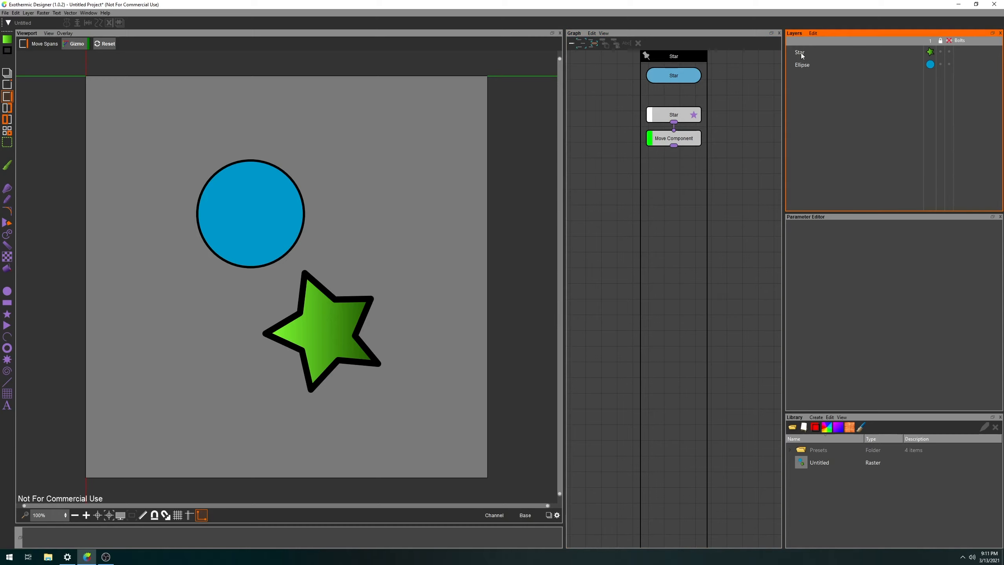
Reorder the Star layer below Ellipse, and nest the Ellipse layer under Star as its child
drag(801, 53, 825, 83)
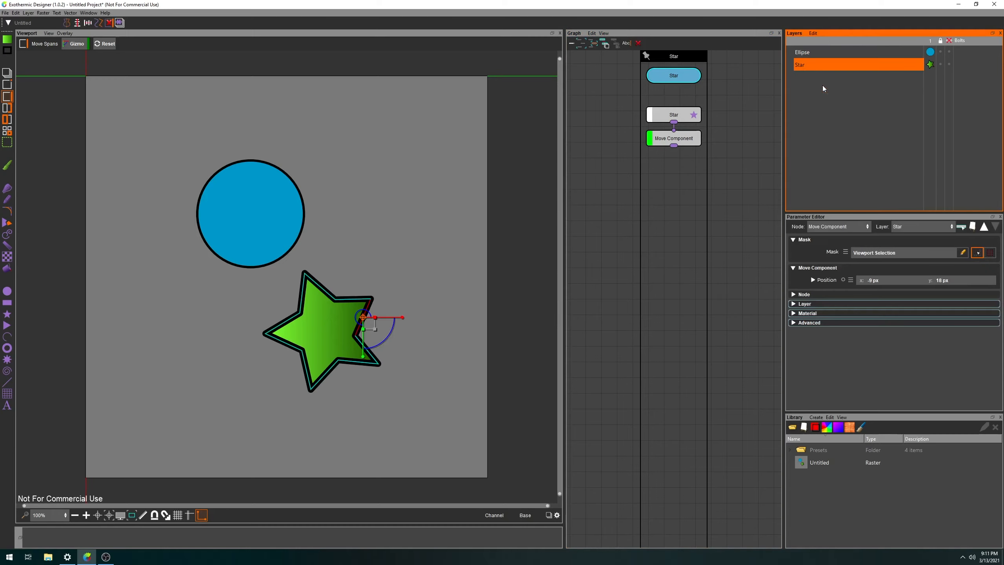
click(810, 55)
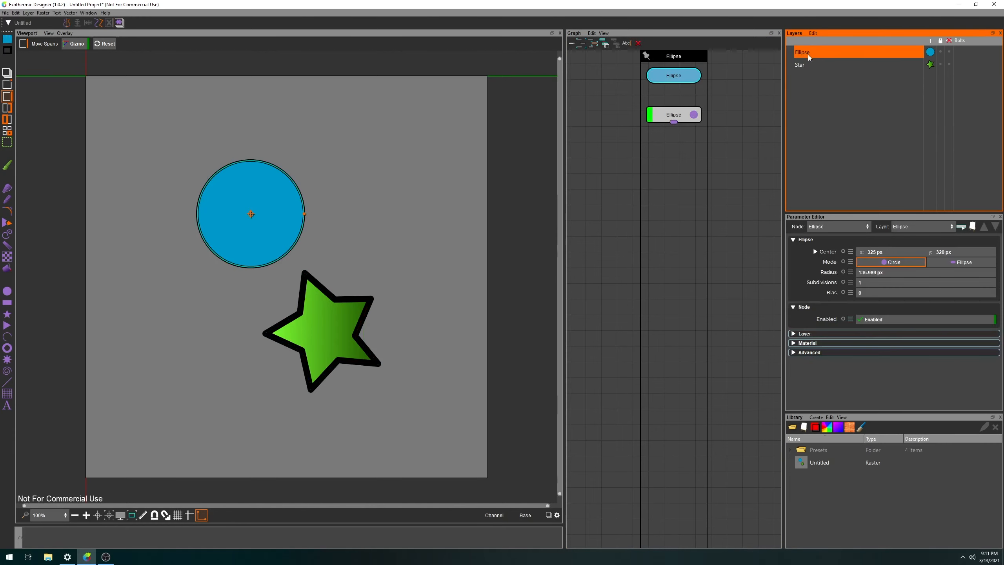
drag(808, 54, 821, 66)
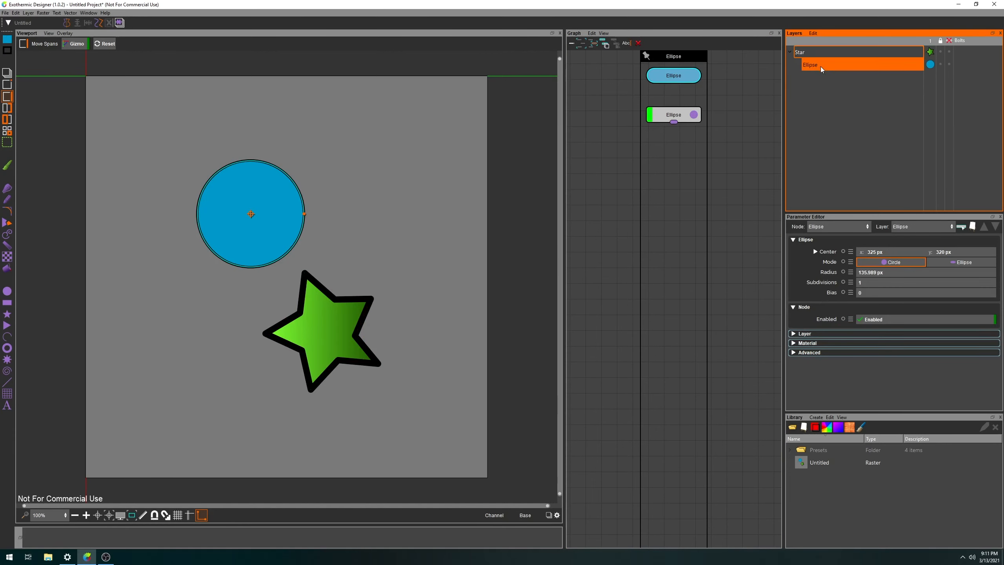
Move the Star layer and its child by about 64 px horizontally and 55 px vertically with the Layer Tool, and show its Layer parameters
click(801, 52)
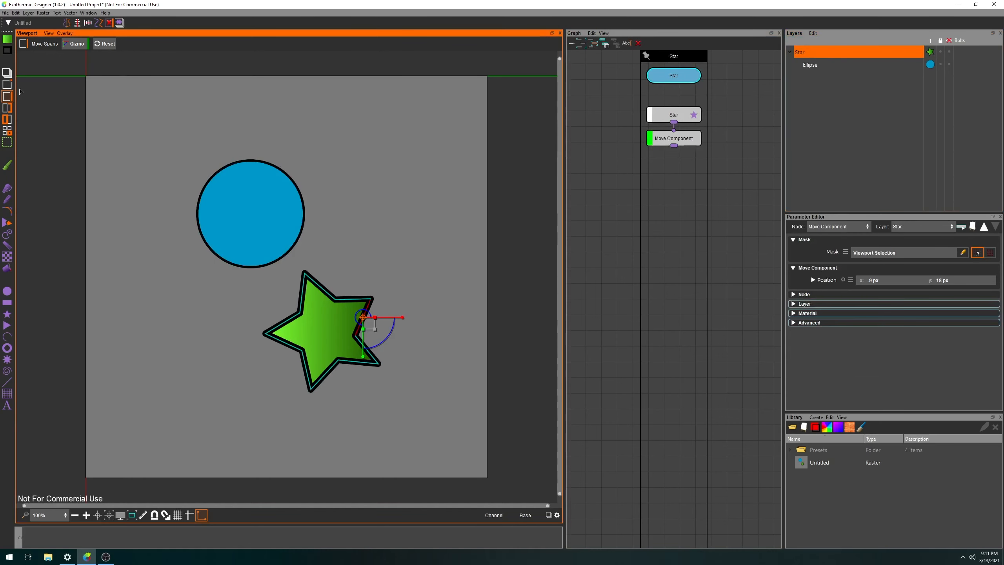
click(7, 73)
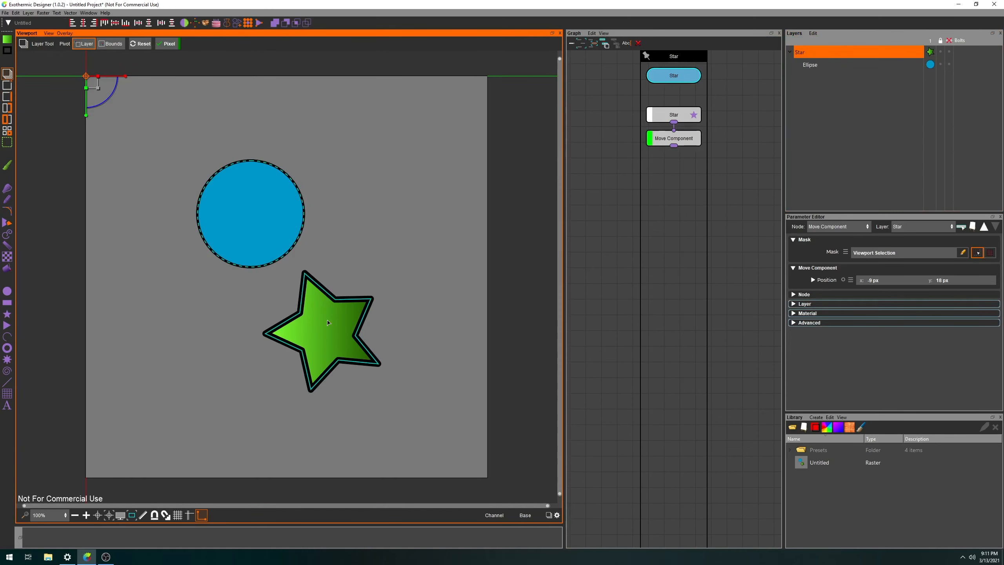
drag(327, 323, 353, 344)
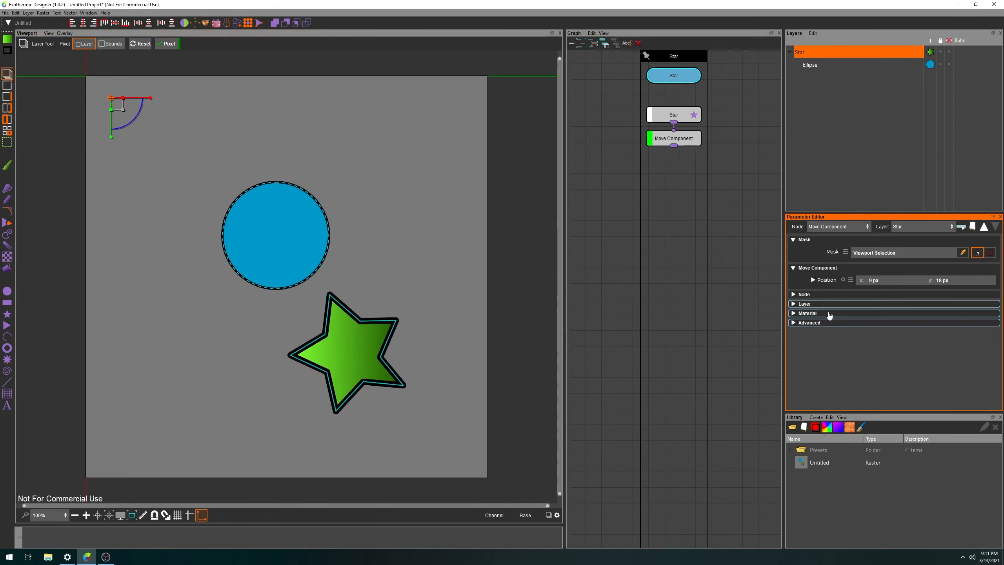
click(831, 305)
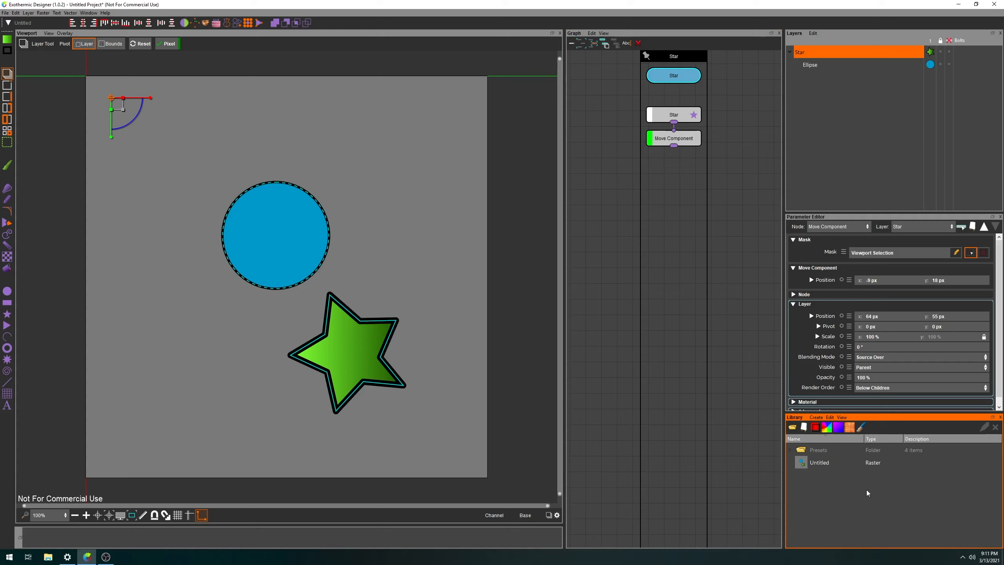
Create a second raster scene of 1024 x 1024 px named Untitled in the library
click(815, 465)
click(852, 488)
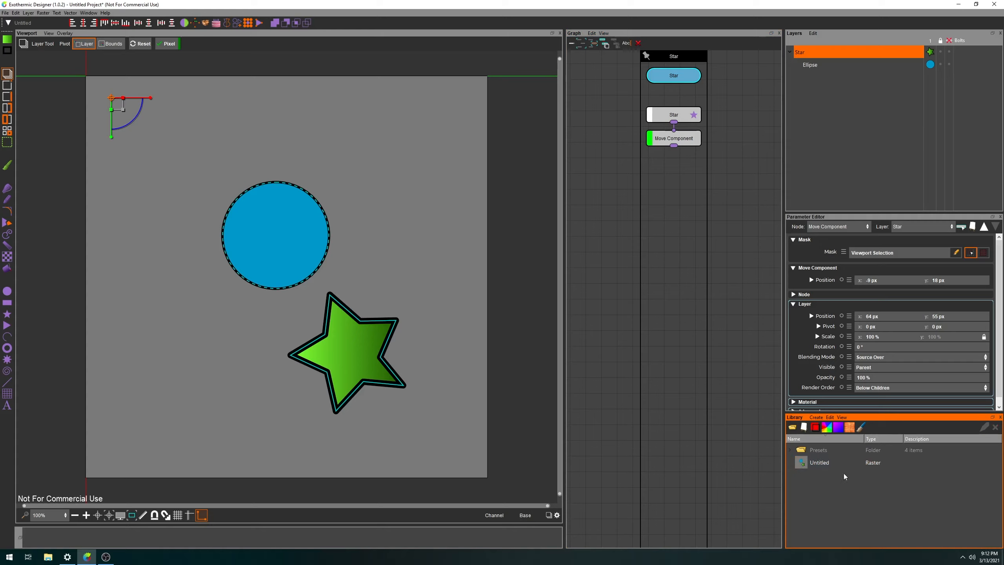
click(805, 429)
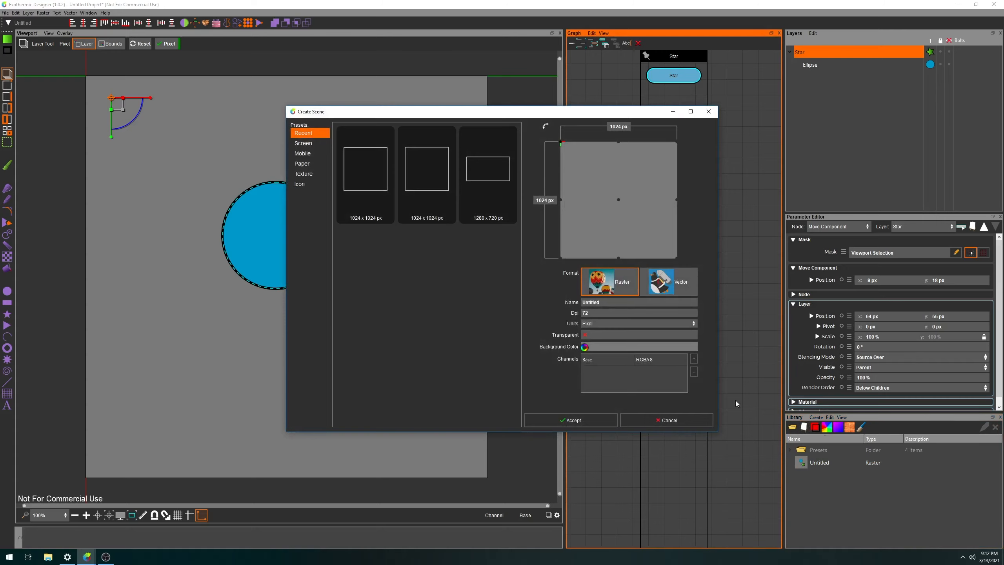
click(584, 420)
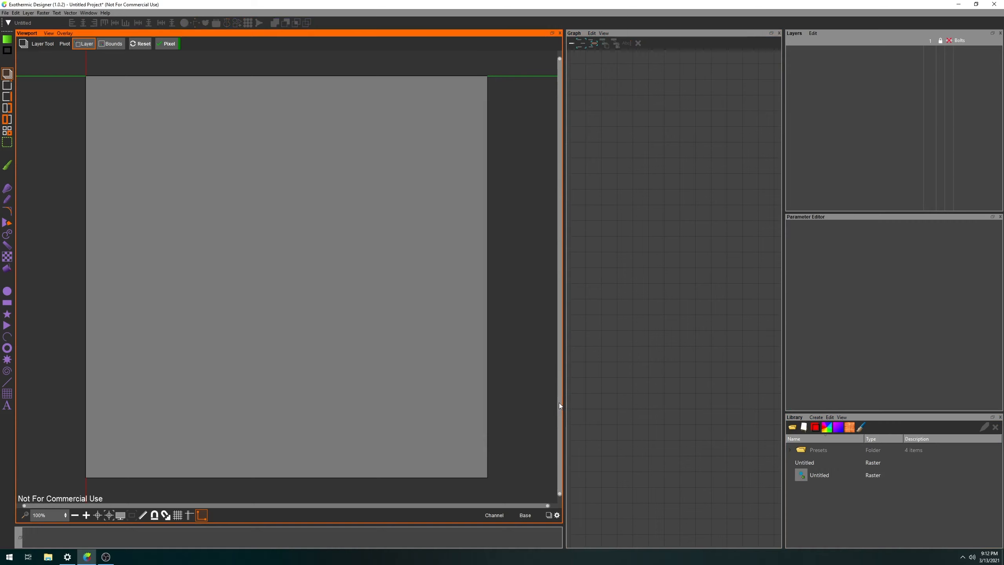
click(106, 556)
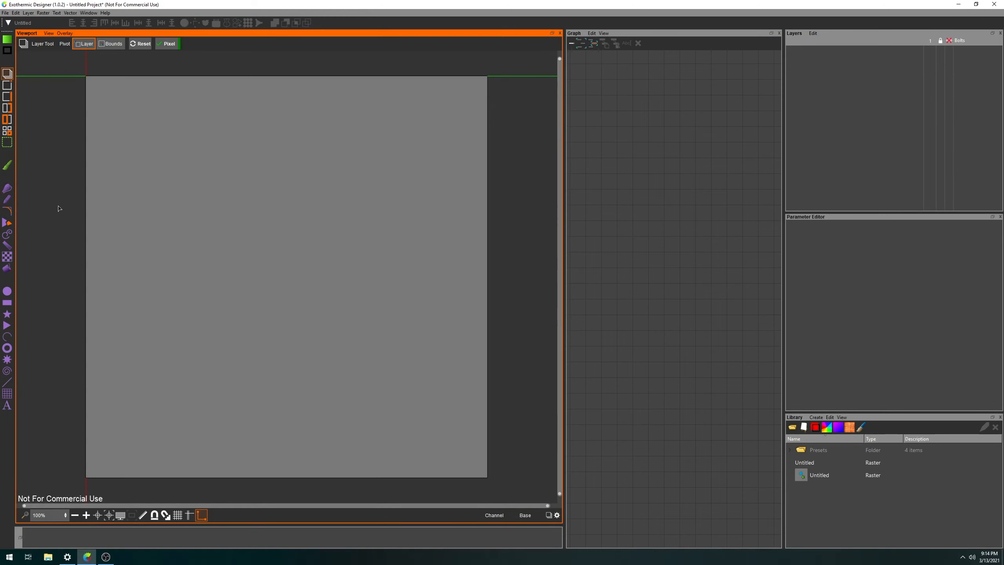
Draw a closed five-sided shape of straight lines with the Draw Tool in the canvas's upper part, starting at about 237, 215 px
click(8, 189)
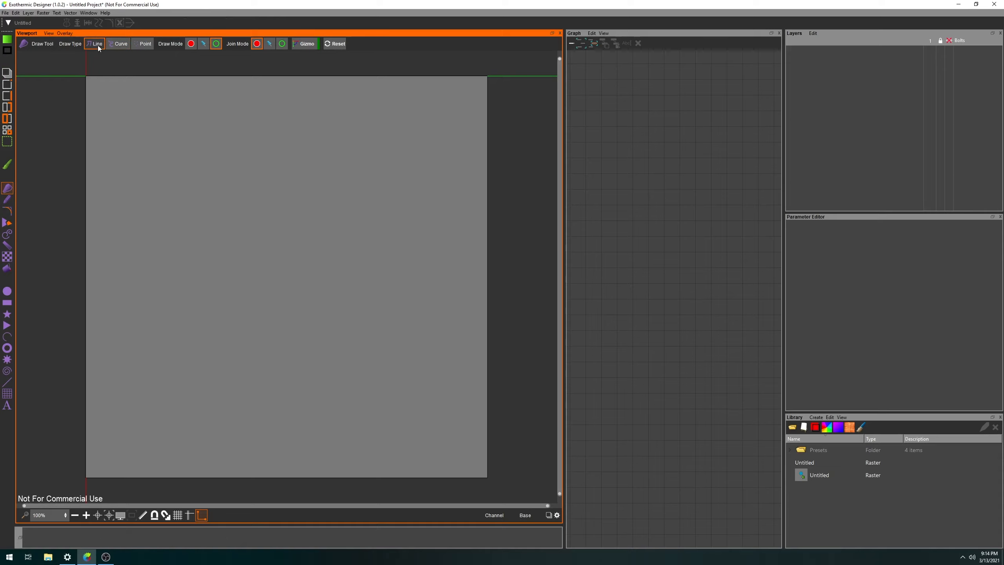
click(179, 163)
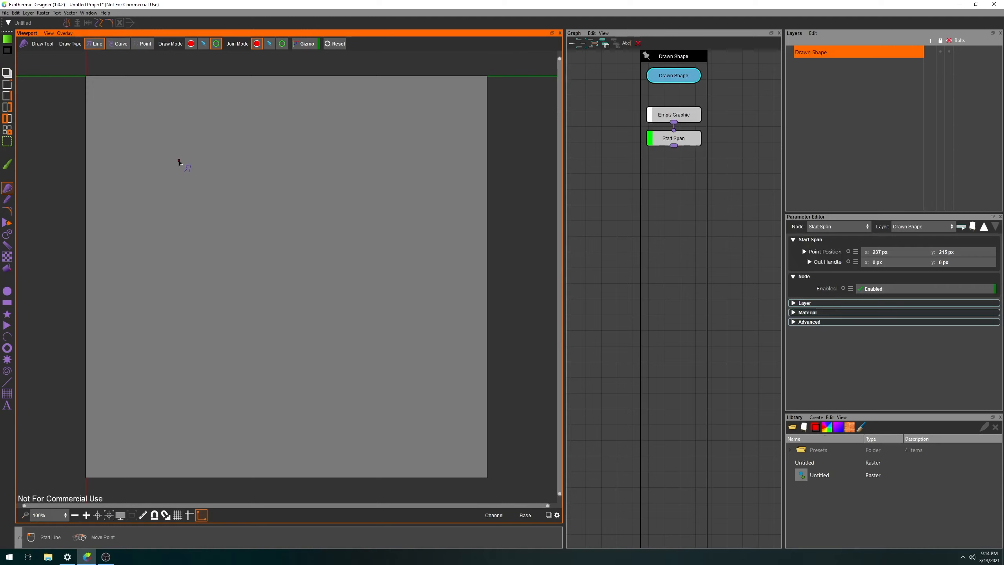
click(248, 148)
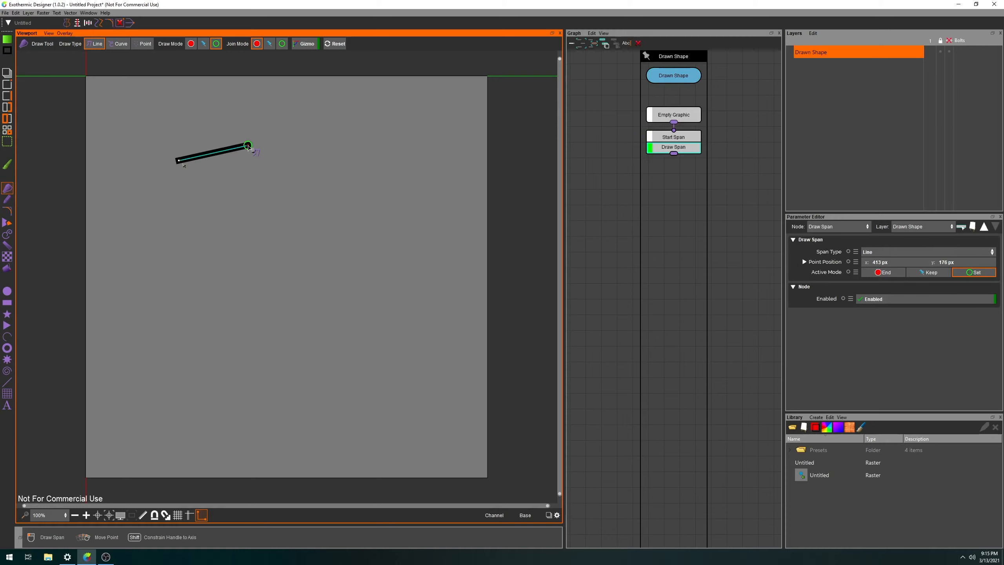
mouse_move(248, 147)
mouse_down()
mouse_move(249, 185)
mouse_move(248, 135)
mouse_up()
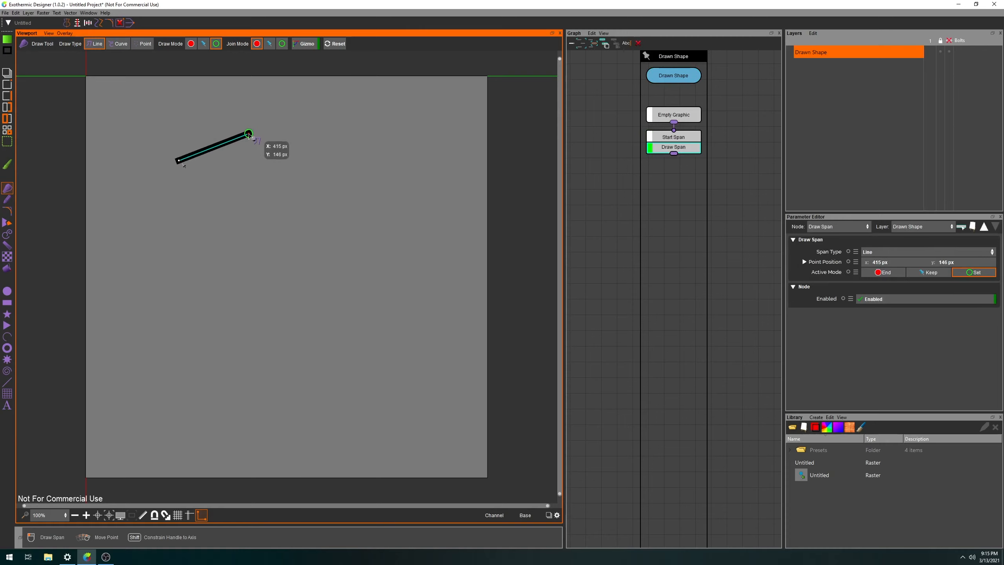
drag(303, 189, 308, 194)
mouse_move(279, 241)
mouse_down()
mouse_move(189, 240)
mouse_move(192, 253)
mouse_move(170, 234)
mouse_up()
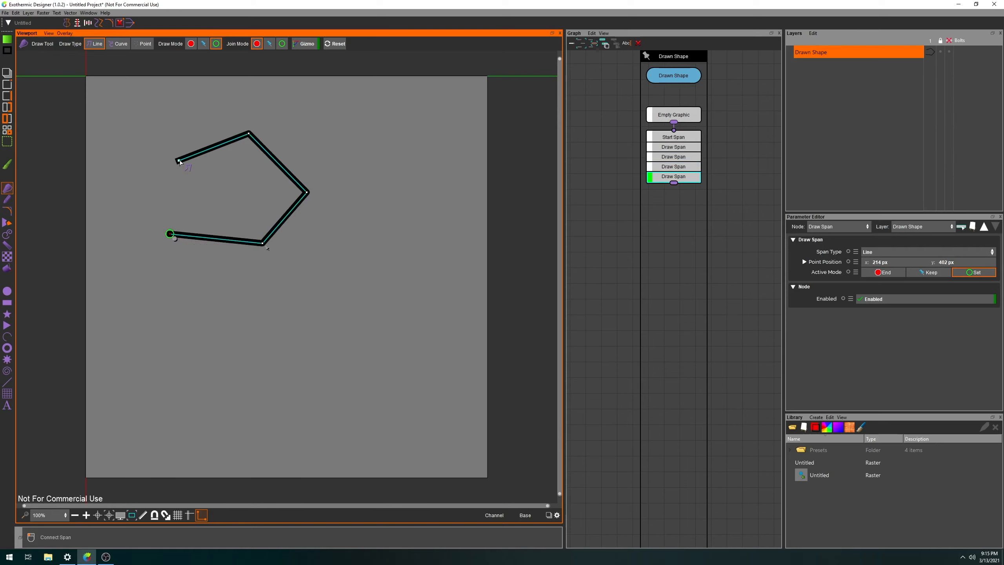
click(179, 162)
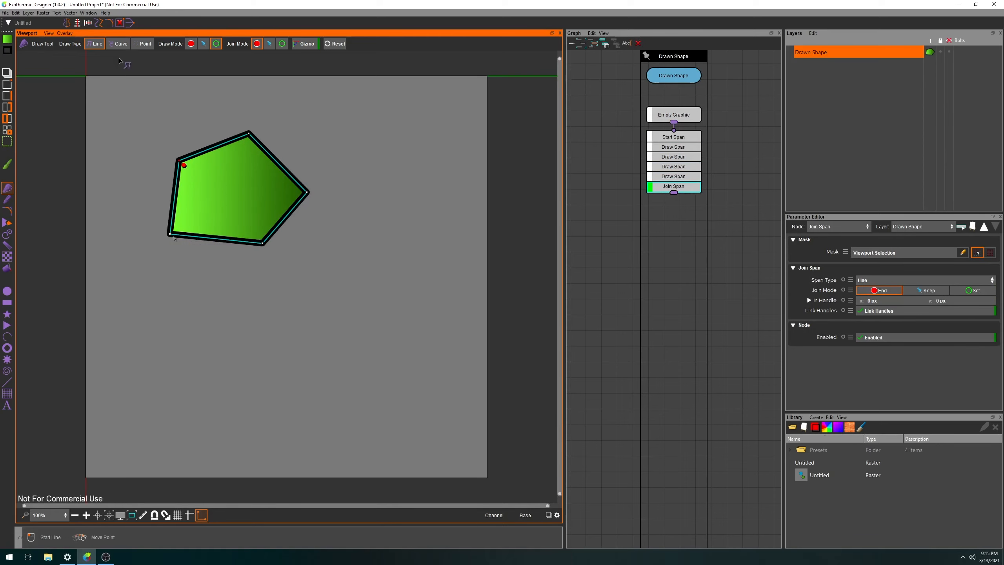
Draw a closed curved shape of five spans with the Draw Tool, starting at about 448, 713 px, with one sharp corner at its right end
click(118, 44)
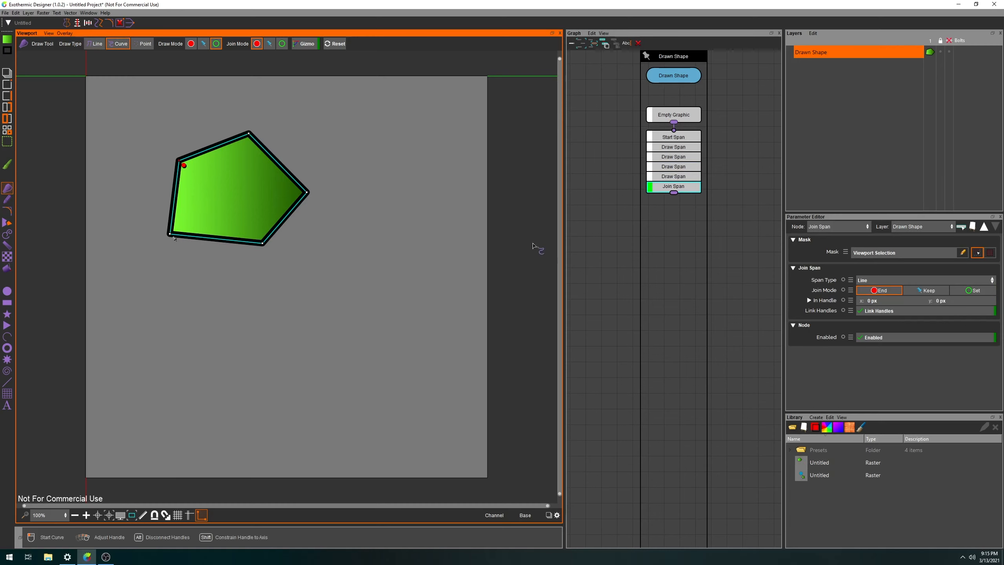
click(261, 357)
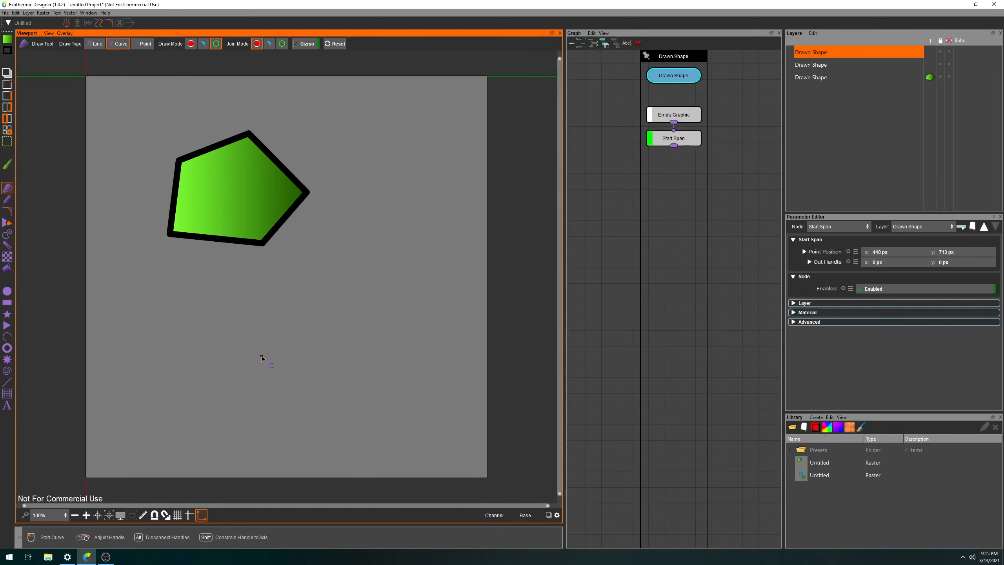
drag(262, 357, 256, 324)
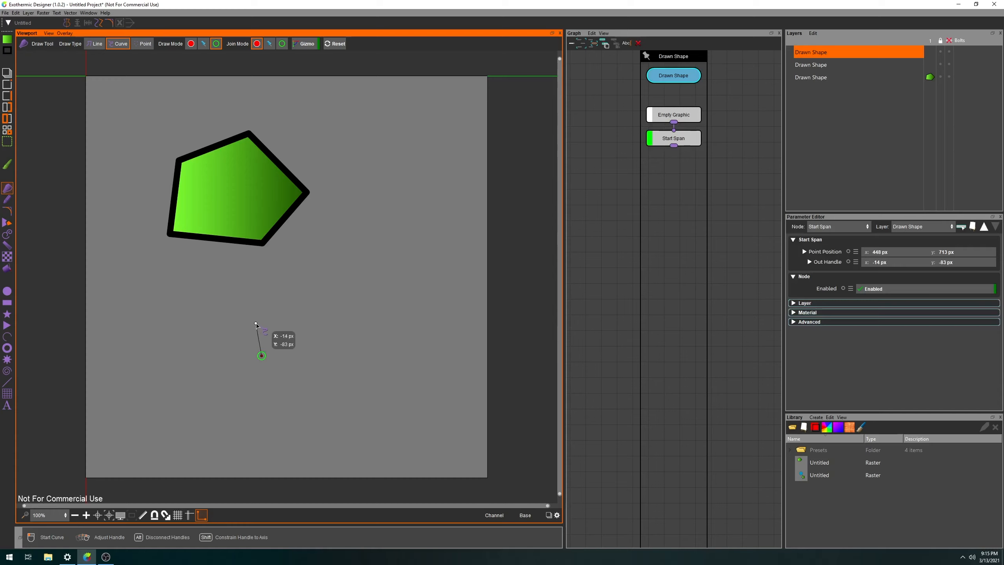
mouse_move(317, 288)
mouse_down()
mouse_move(404, 285)
mouse_move(412, 273)
mouse_up()
mouse_move(421, 354)
mouse_down()
mouse_move(442, 379)
mouse_move(429, 390)
mouse_move(401, 359)
mouse_move(347, 389)
mouse_up()
key(alt)
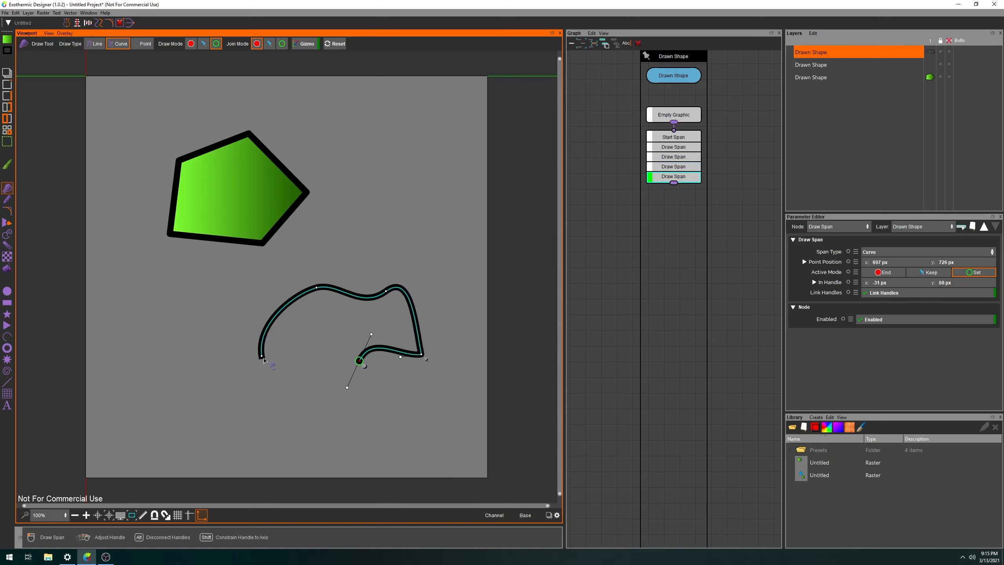
drag(262, 356, 252, 315)
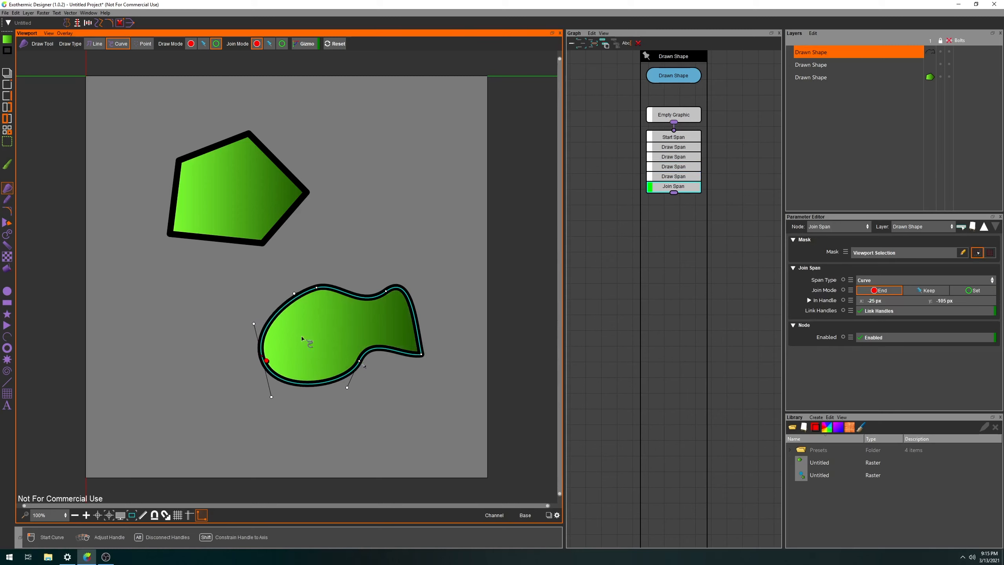
Insert three points on the curved shape's outline, along its upper, lower and upper-left edges, and deselect the layer
click(339, 290)
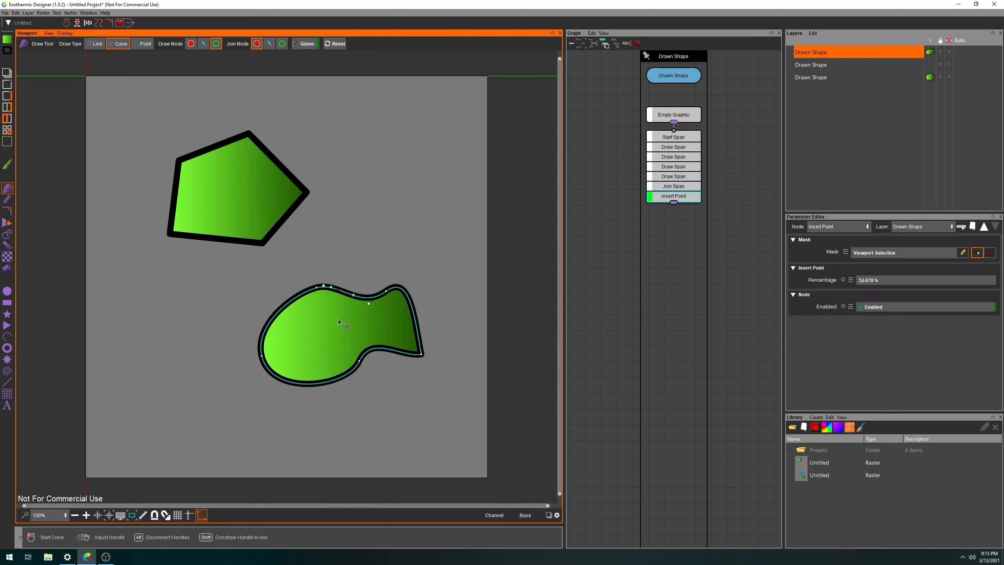
click(312, 383)
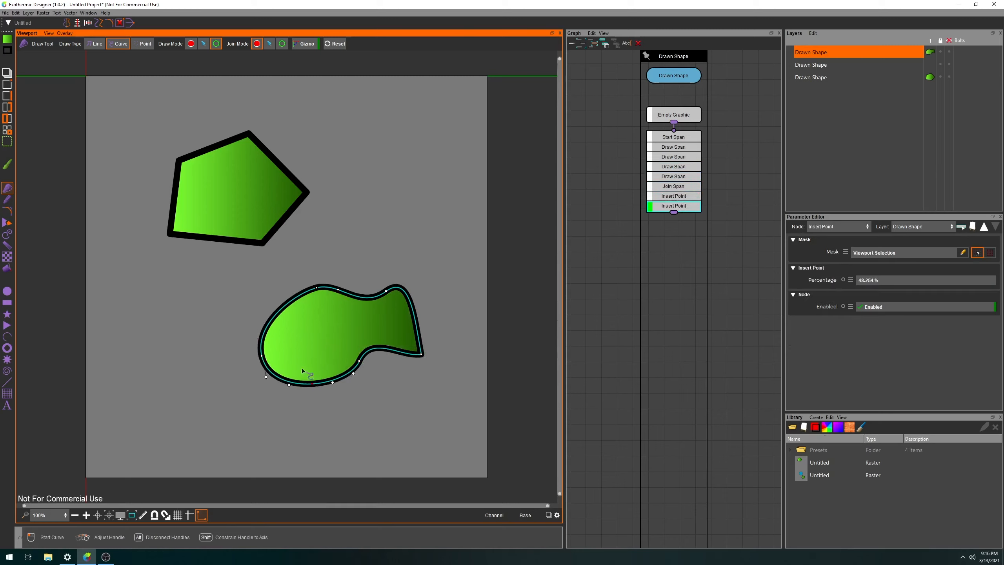
click(287, 300)
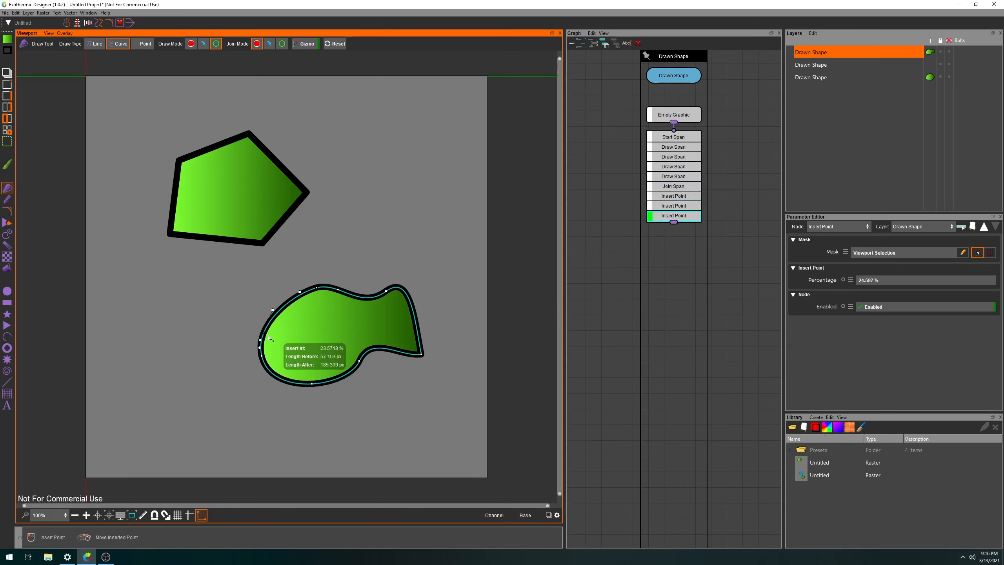
drag(269, 338, 289, 320)
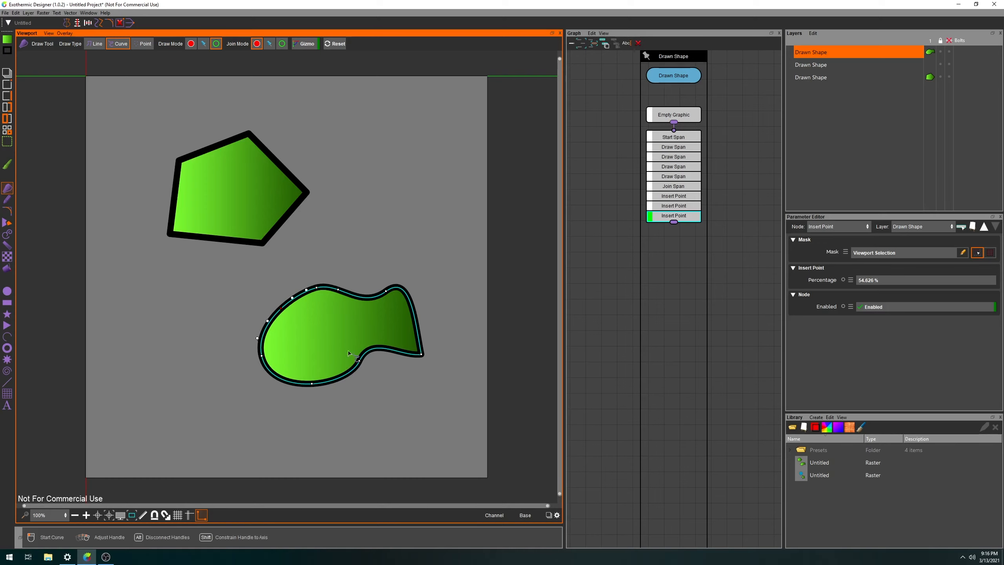
click(596, 296)
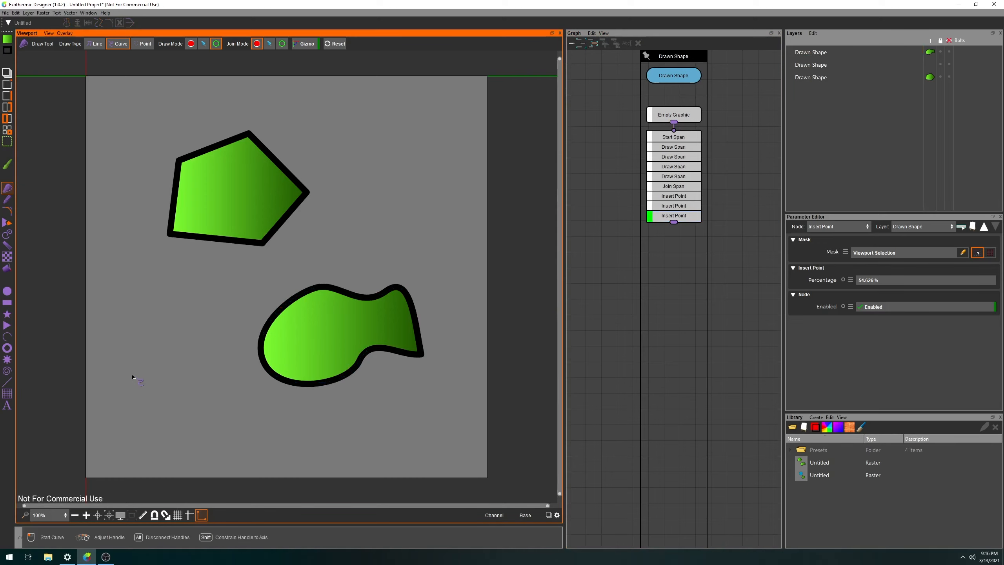
Draw two separate open curves in one new layer, one from about 117, 760 to 316, 818 px and the other ending at about 828, 835 px
drag(132, 375, 117, 355)
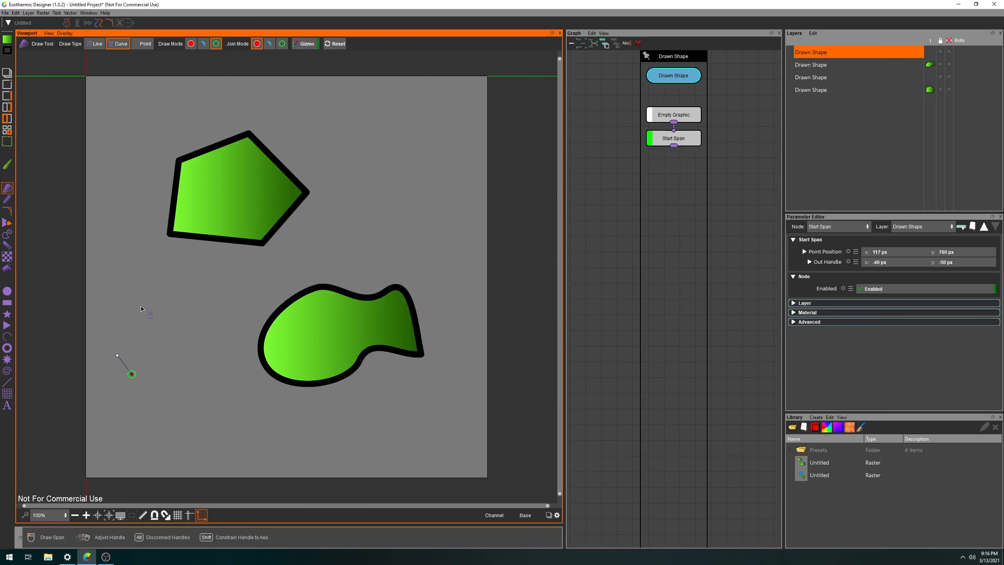
mouse_move(142, 308)
mouse_down()
mouse_move(163, 289)
mouse_move(227, 304)
mouse_move(217, 296)
mouse_move(281, 289)
mouse_move(293, 279)
mouse_move(273, 263)
mouse_up()
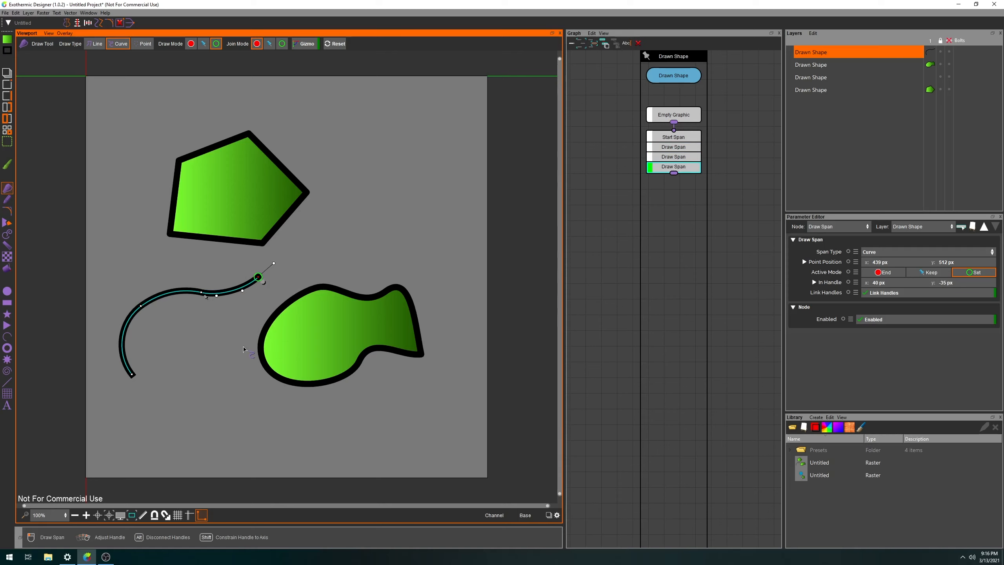
drag(246, 342, 224, 366)
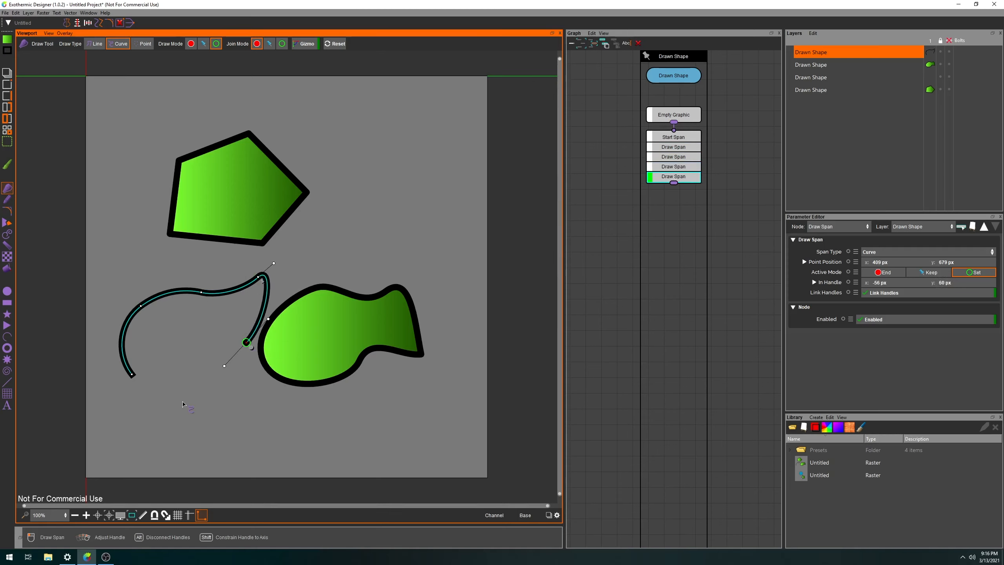
mouse_move(210, 396)
mouse_down()
mouse_move(239, 425)
mouse_move(222, 417)
mouse_up()
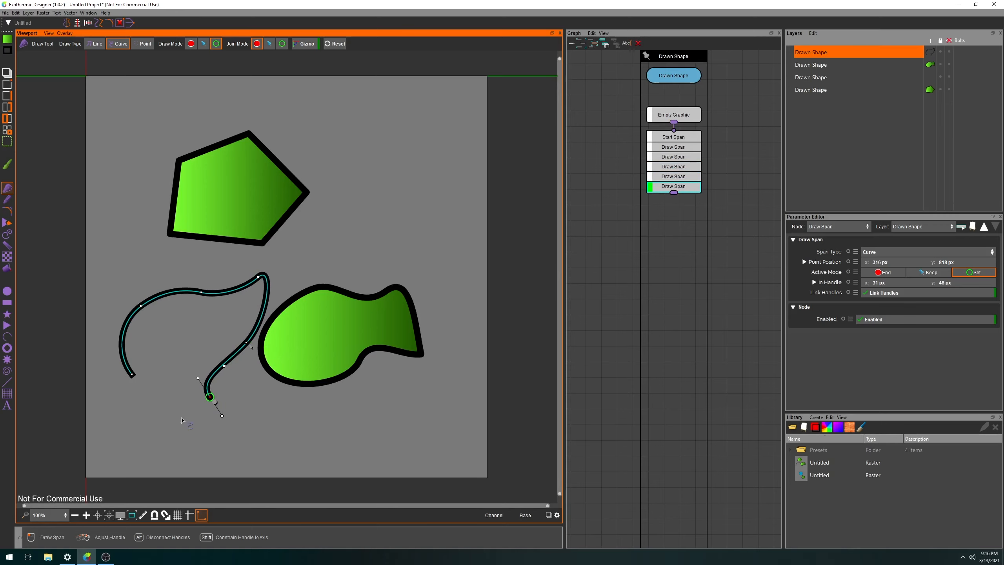
click(215, 403)
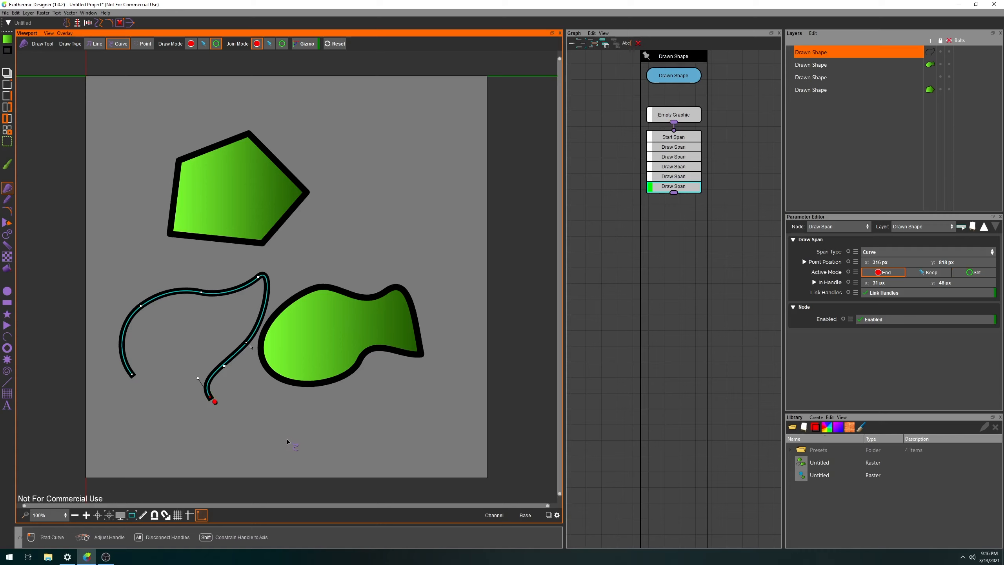
mouse_move(284, 439)
mouse_down()
mouse_move(339, 417)
mouse_move(425, 413)
mouse_up()
click(417, 410)
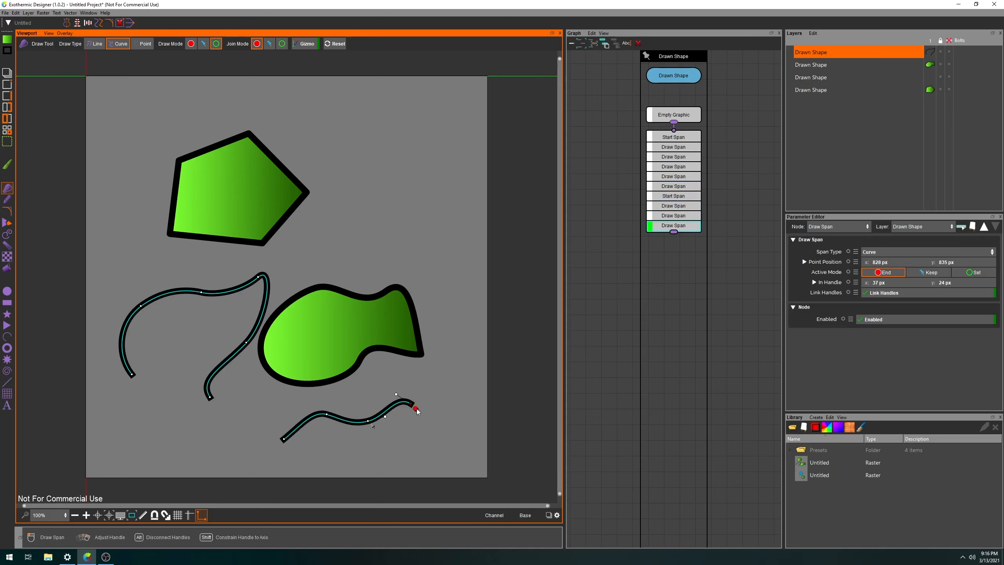
Continue the larger open curve from its lower end point and join it to its start point to close the shape
click(210, 397)
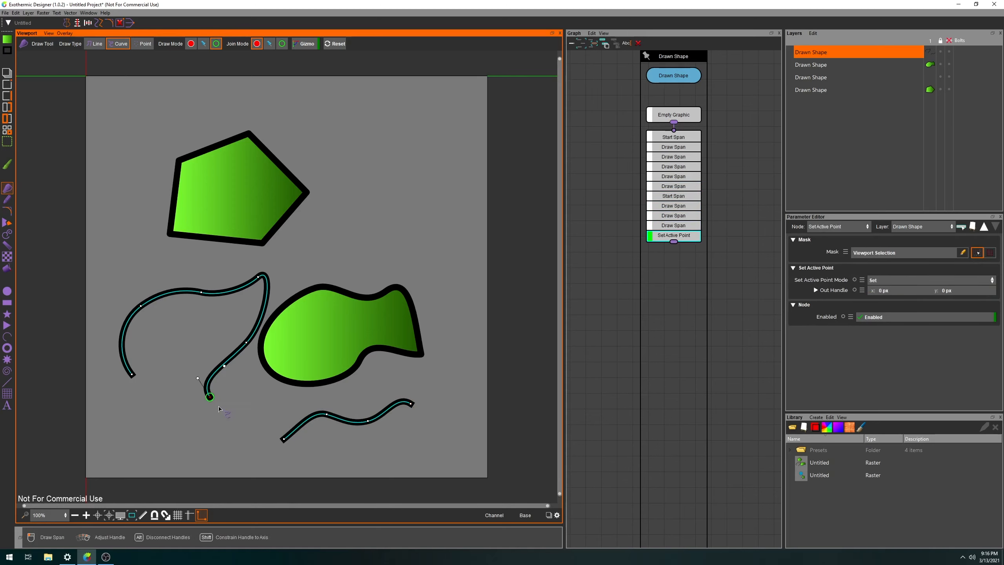
mouse_move(217, 431)
mouse_down()
mouse_move(235, 449)
mouse_move(154, 416)
mouse_move(153, 406)
mouse_up()
click(132, 374)
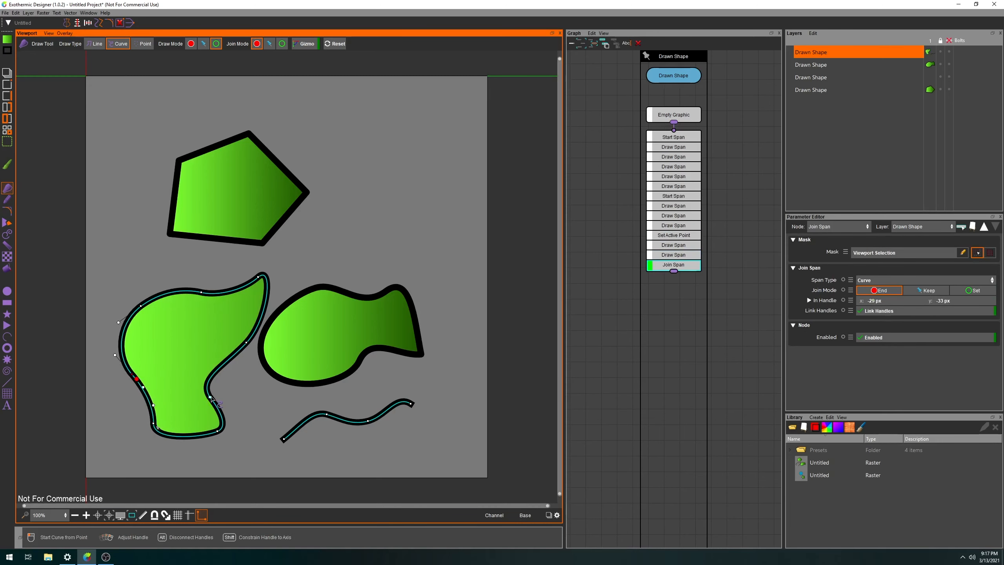
Branch a curve from the closed shape to the small wavy curve's start, and join the shape's lower-right corner there to enclose a second area
click(210, 397)
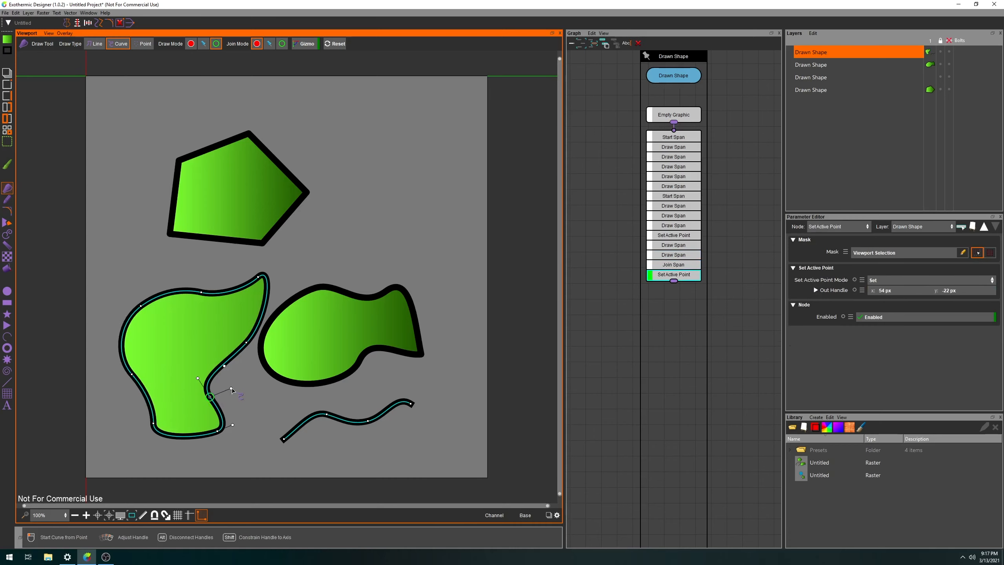
drag(260, 395, 271, 404)
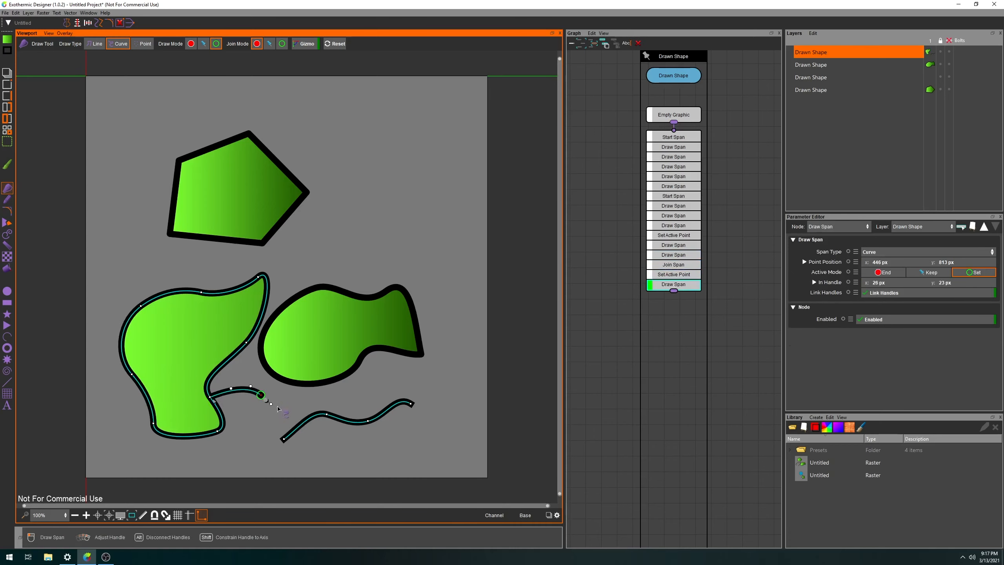
drag(284, 440, 305, 439)
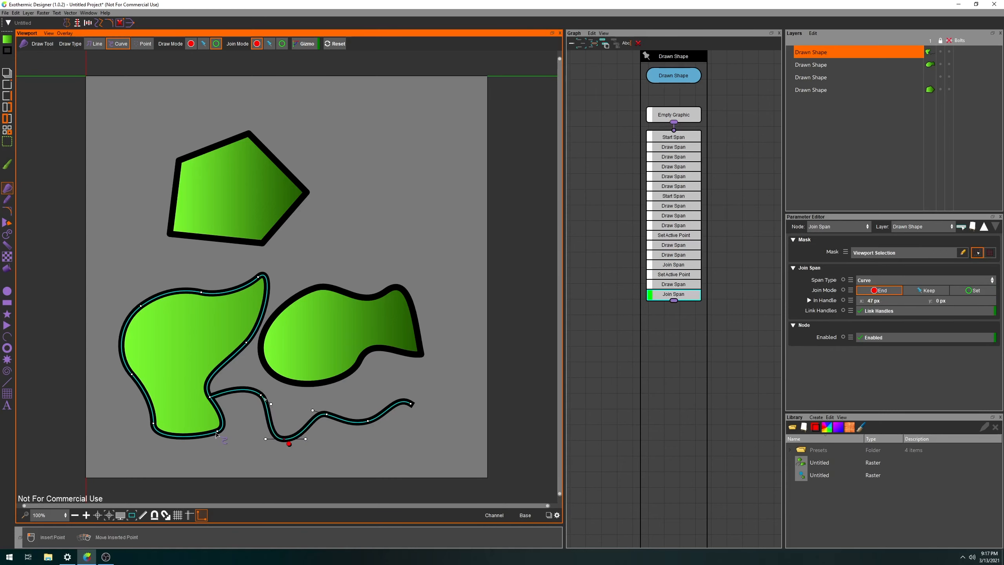
mouse_move(217, 431)
mouse_down()
mouse_move(228, 451)
mouse_move(282, 435)
mouse_move(305, 401)
mouse_up()
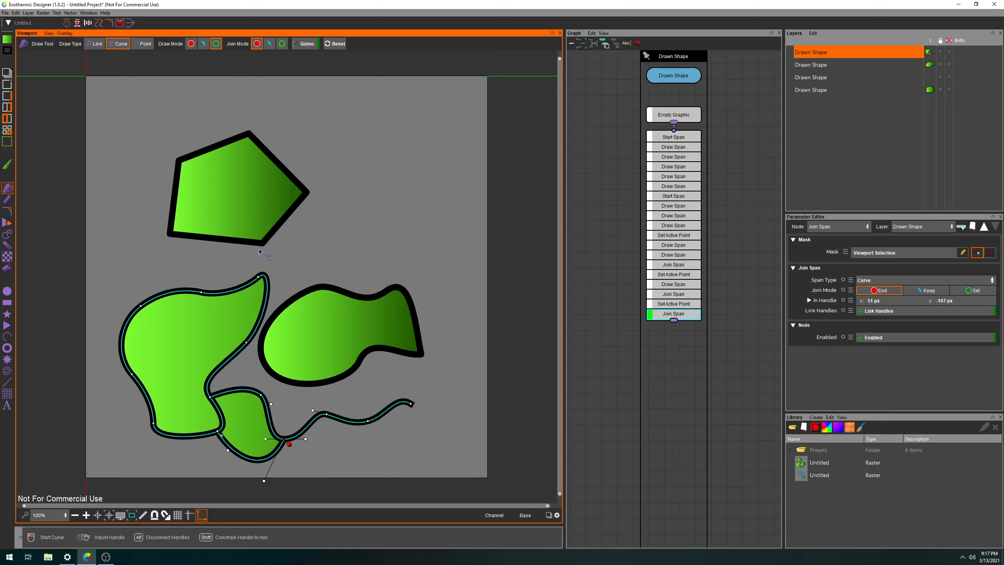
Draw a freehand Vector Pen curve right of the pentagon with 45 % Refinement, and branch a second freehand curve from it above the pentagon
click(7, 200)
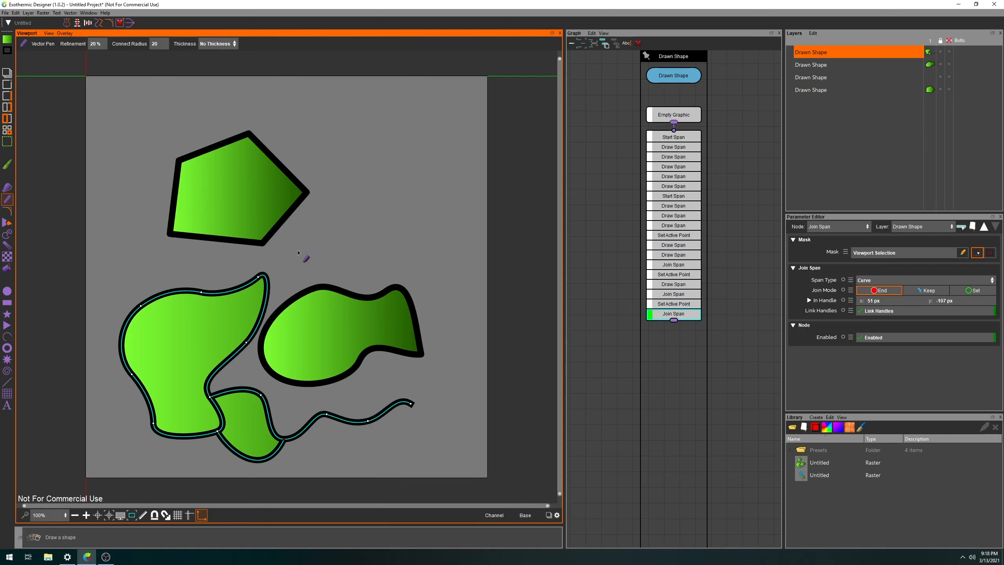
mouse_move(298, 252)
mouse_down()
mouse_move(351, 243)
mouse_move(380, 132)
mouse_move(437, 159)
mouse_move(451, 285)
mouse_up()
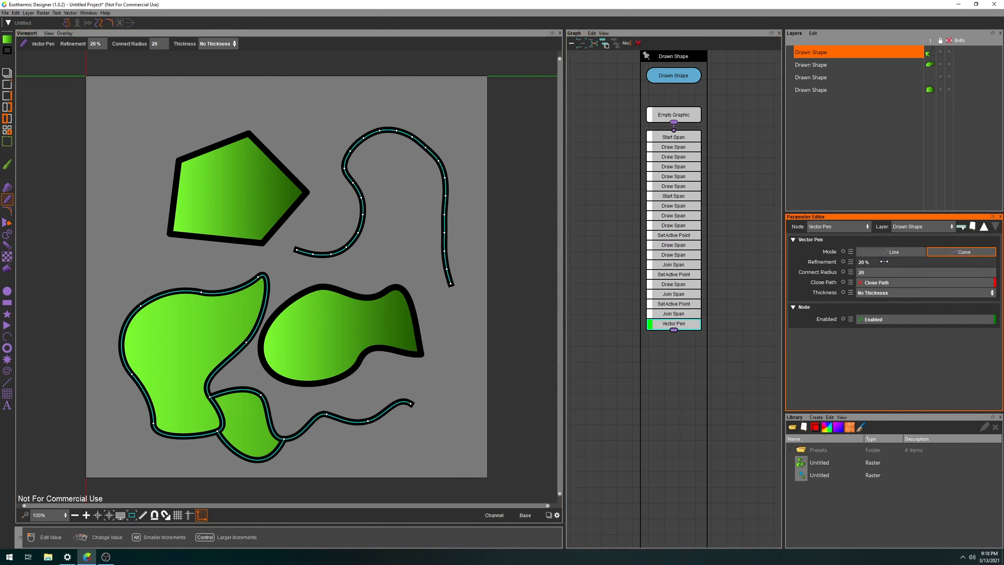
drag(885, 263, 904, 263)
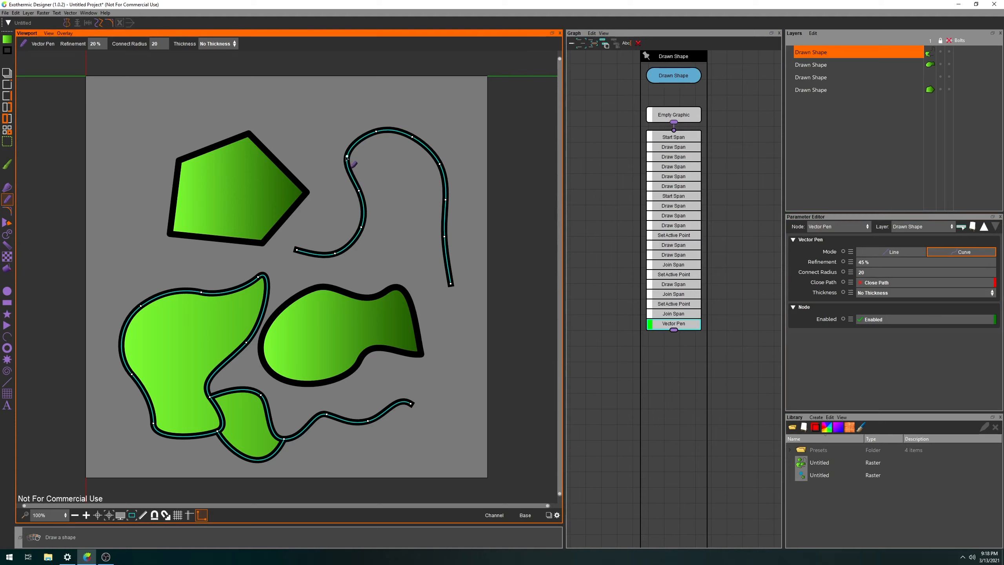
mouse_move(346, 154)
mouse_down()
mouse_move(332, 111)
mouse_move(288, 118)
mouse_move(252, 101)
mouse_move(203, 108)
mouse_up()
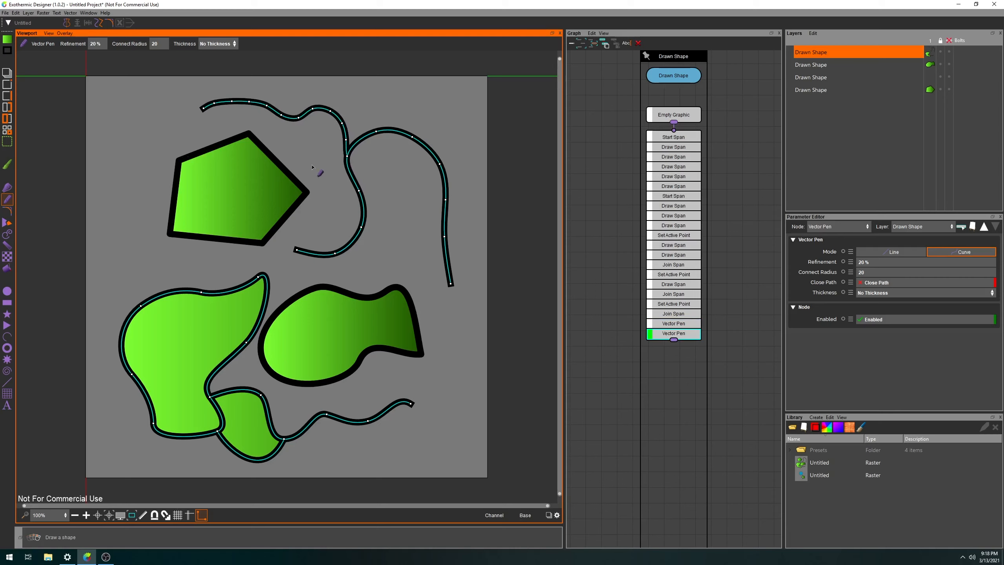
Paint a winding red stroke 152 px wide across the pentagon and the right curved shape with the Raster Brush
click(7, 166)
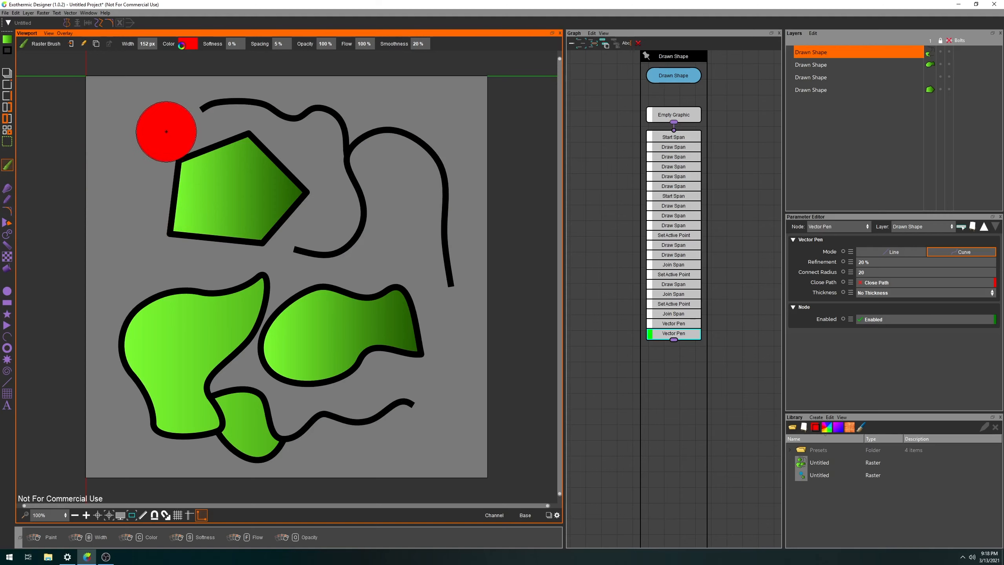
mouse_move(166, 132)
mouse_down()
mouse_move(156, 147)
mouse_move(199, 195)
mouse_move(323, 201)
mouse_move(294, 296)
mouse_move(405, 320)
mouse_up()
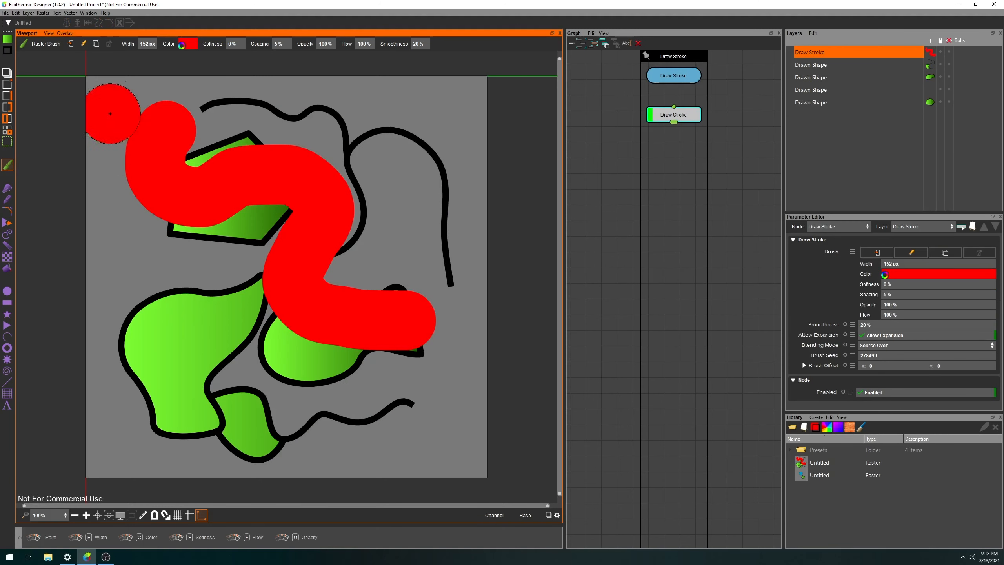
Choose the Speckle brush from the library, set its width to 162 px, and paint a winding stroke down the canvas's right half
click(71, 44)
scroll(458, 301, down, 5)
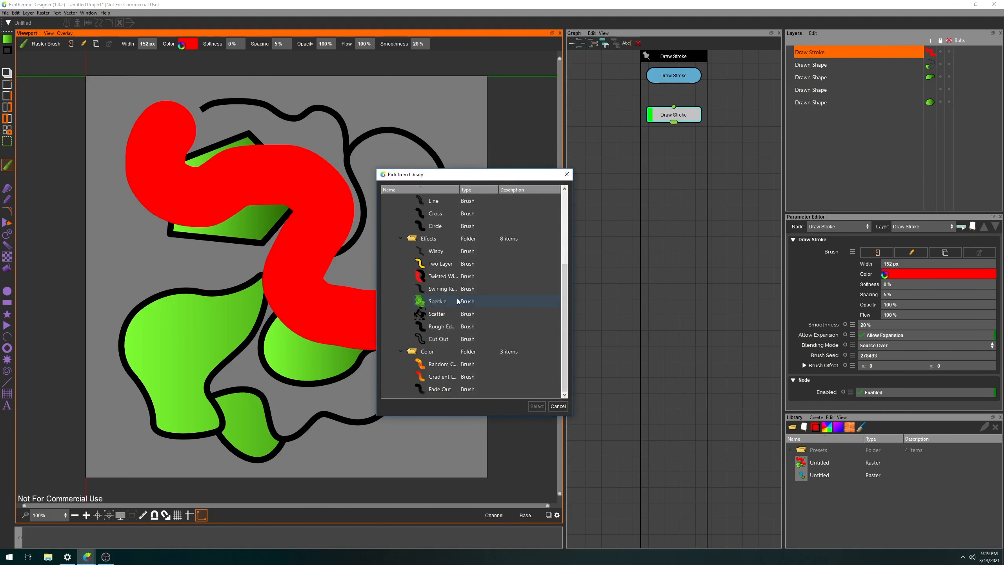
click(438, 302)
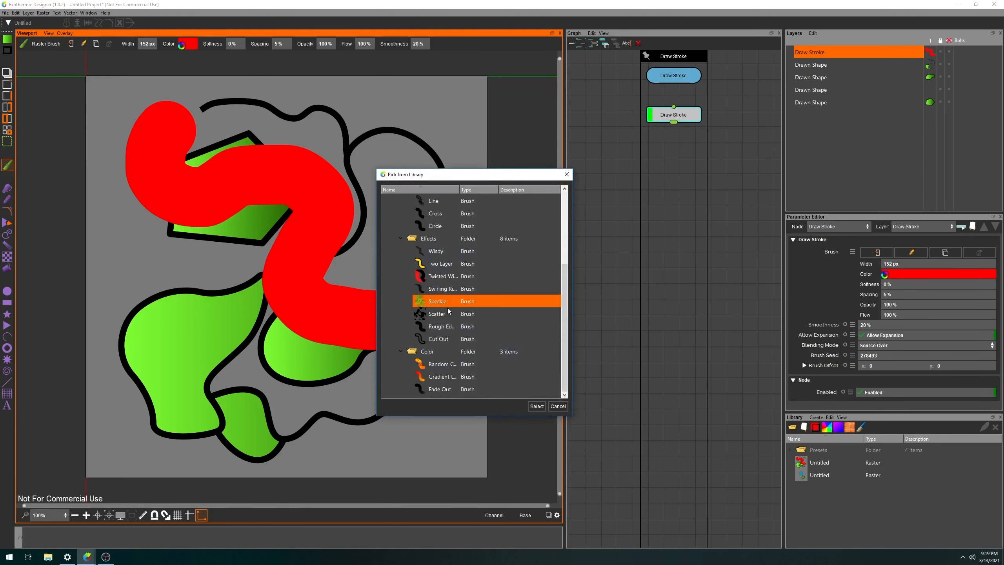
click(537, 406)
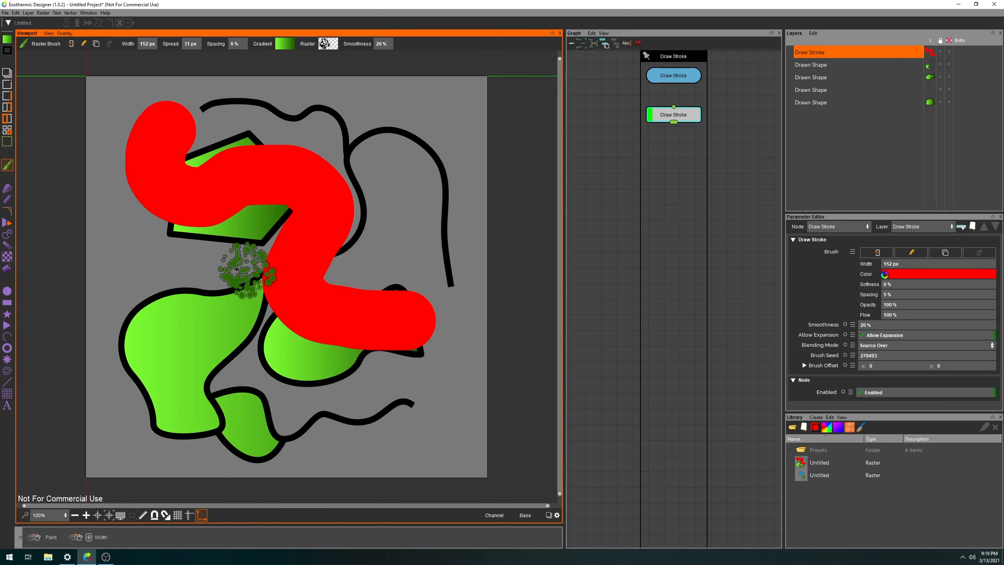
key(b)
mouse_move(207, 270)
mouse_down()
mouse_move(259, 270)
mouse_move(188, 270)
mouse_move(259, 270)
mouse_move(207, 269)
mouse_up()
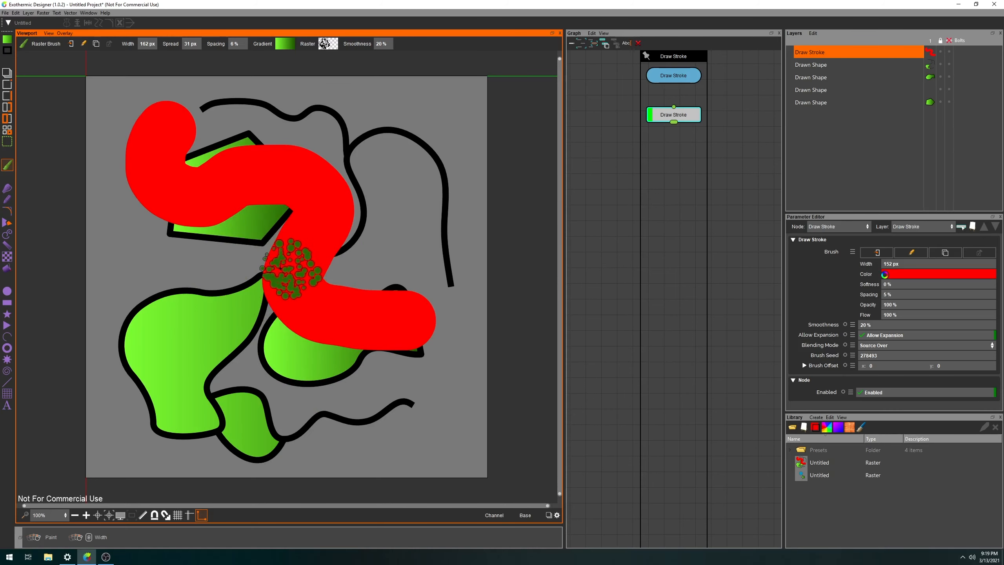
mouse_move(407, 157)
mouse_down()
mouse_move(390, 148)
mouse_move(392, 317)
mouse_move(303, 400)
mouse_up()
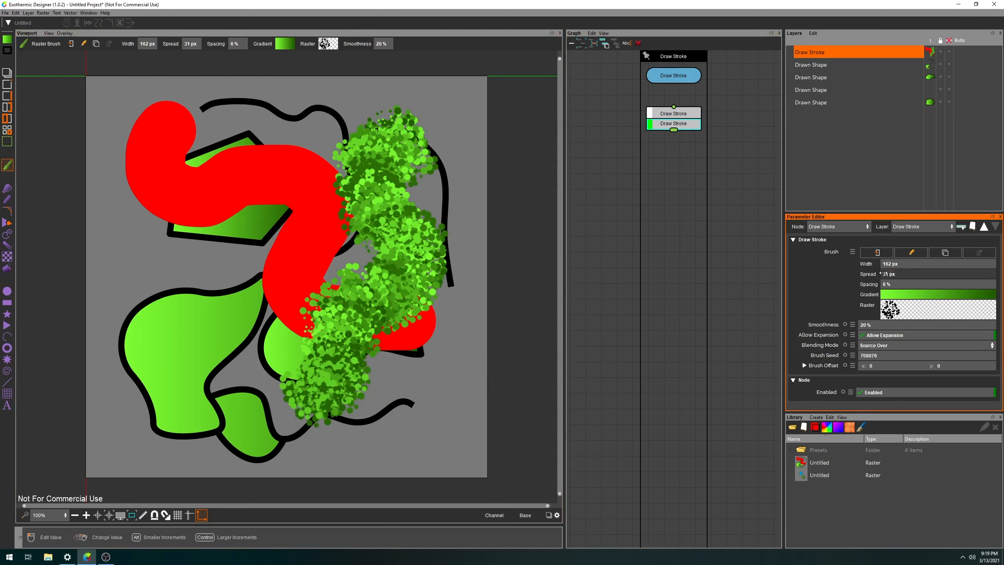
Set the speckled stroke's width to 63 px and replace its brush with the Wispy brush from the library
drag(918, 264, 913, 264)
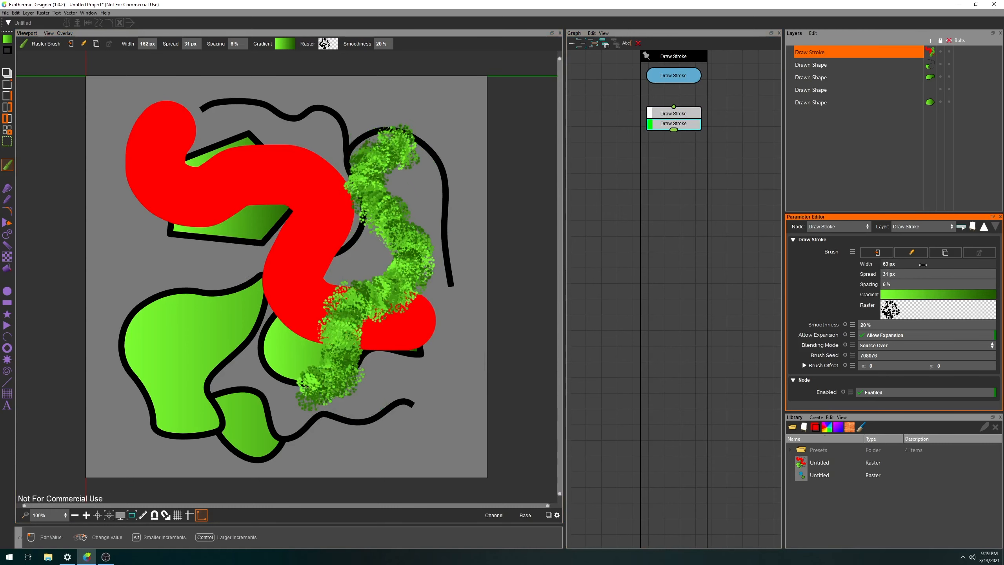
click(877, 252)
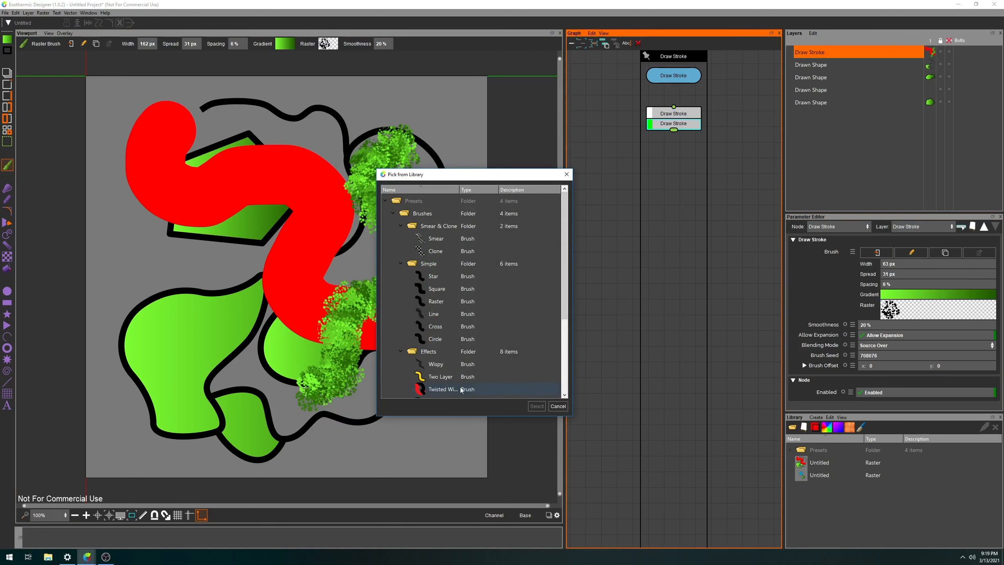
click(435, 364)
click(536, 406)
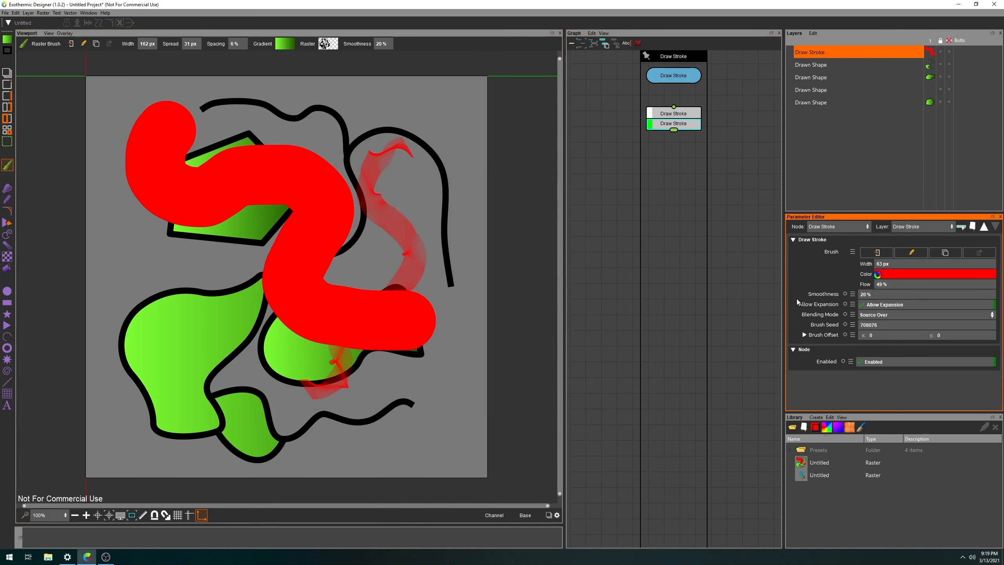
drag(321, 303, 230, 251)
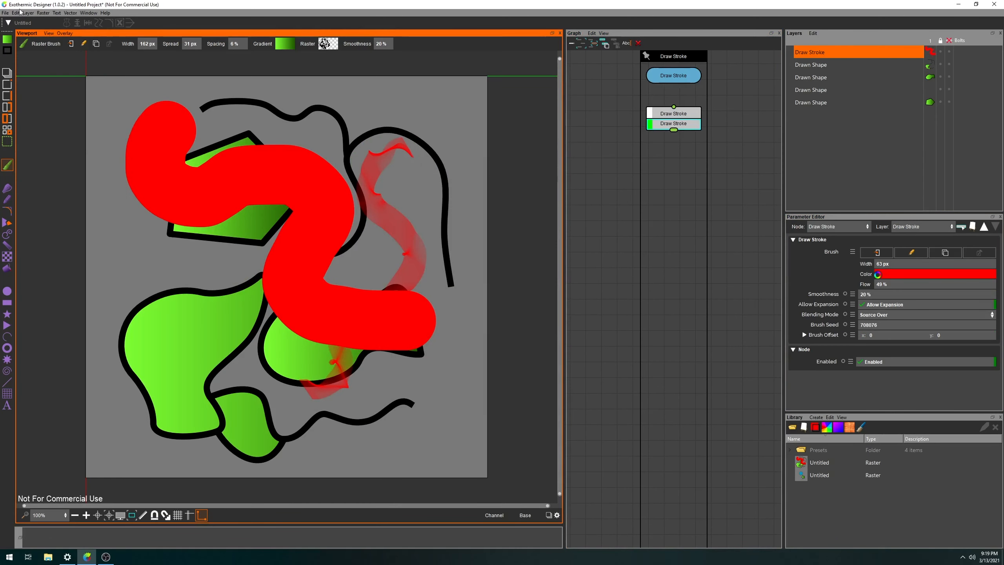
Export the artwork as a raster image, trying the JPEG format before saving it as Untitled.png in the demo content folder
click(5, 13)
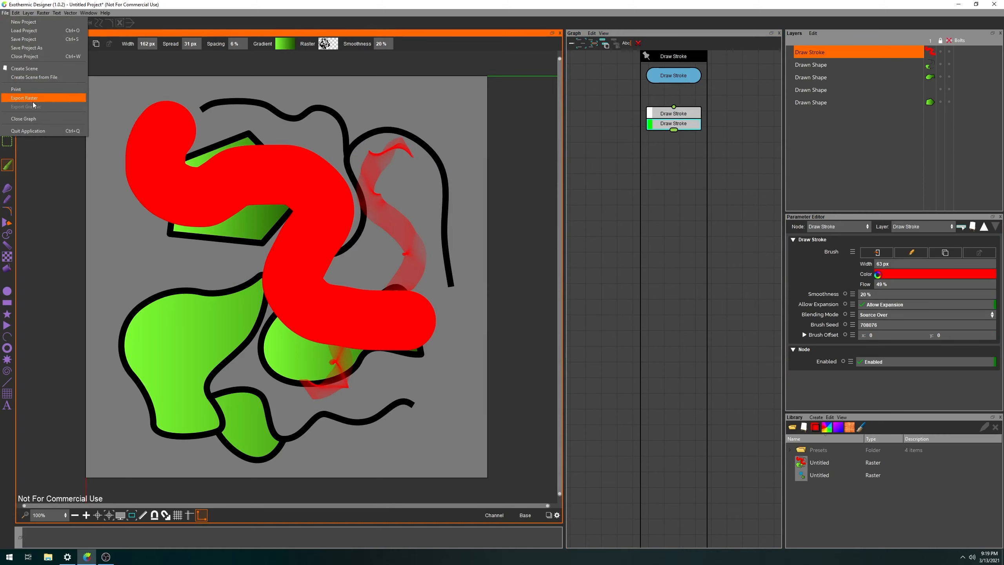
click(35, 101)
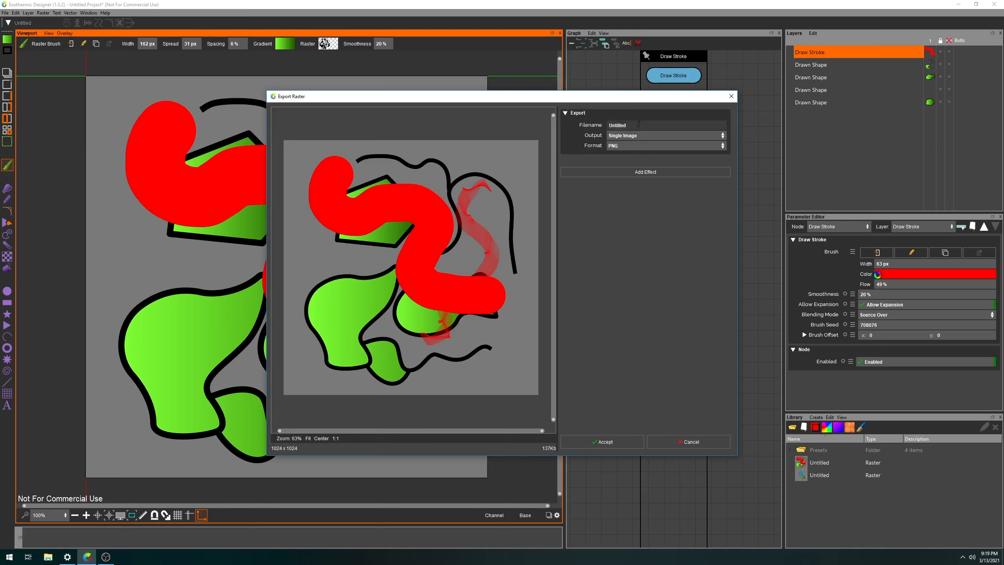
click(642, 146)
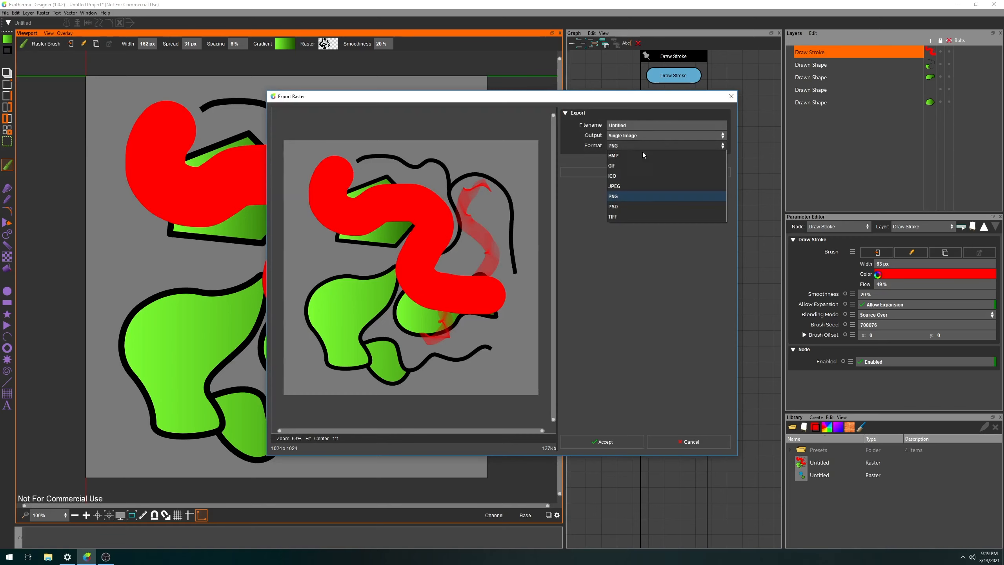
click(638, 186)
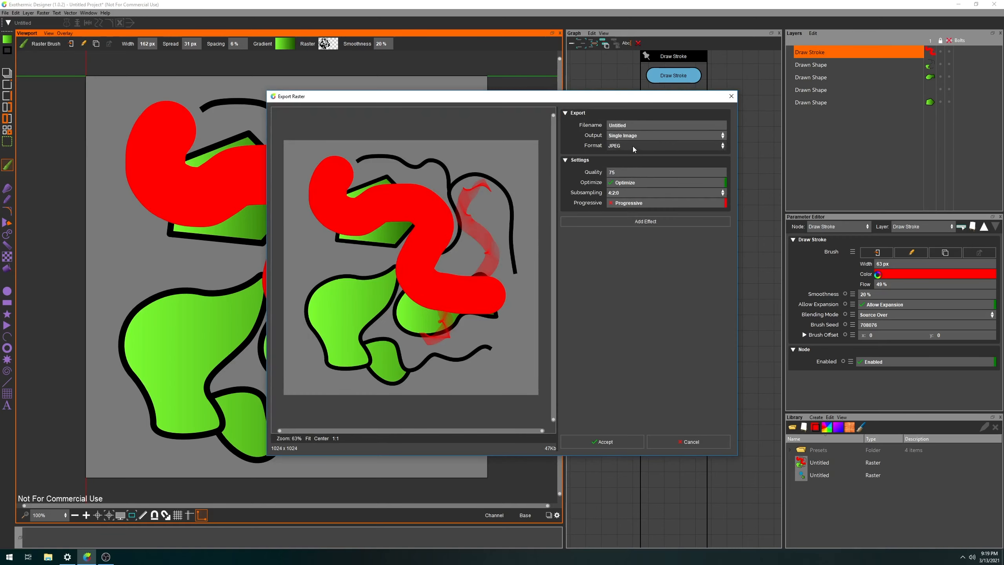
click(632, 146)
click(627, 194)
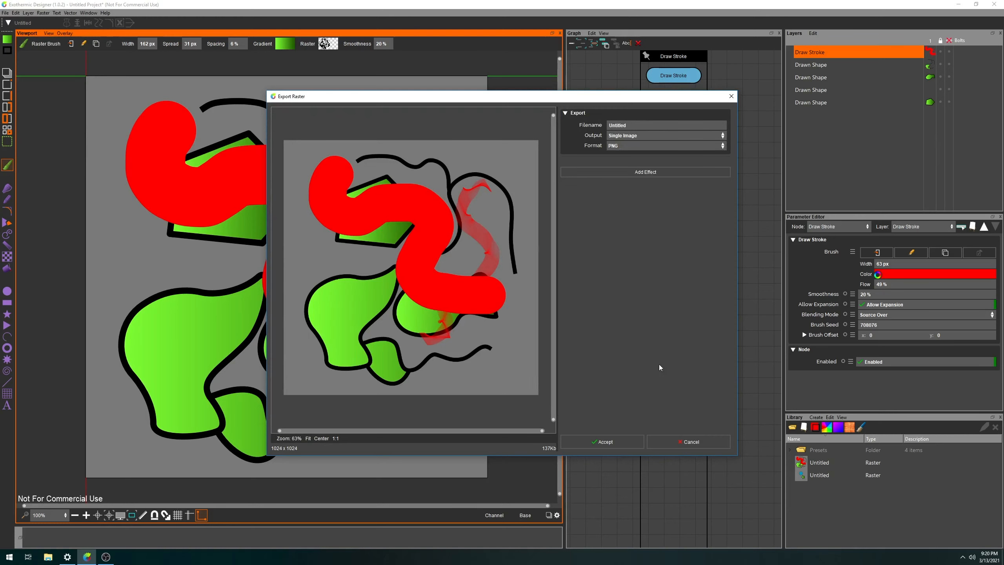
click(612, 439)
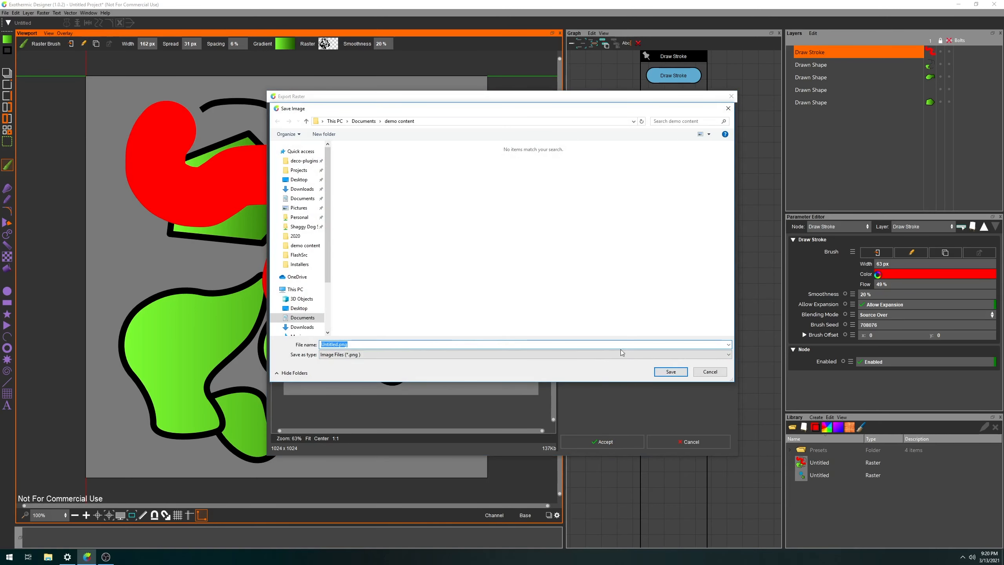
click(662, 372)
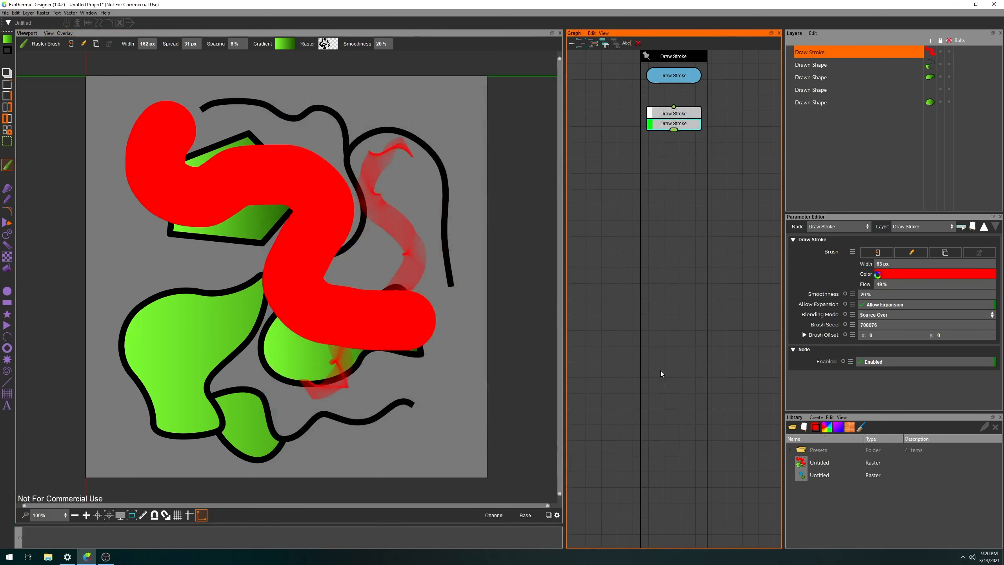